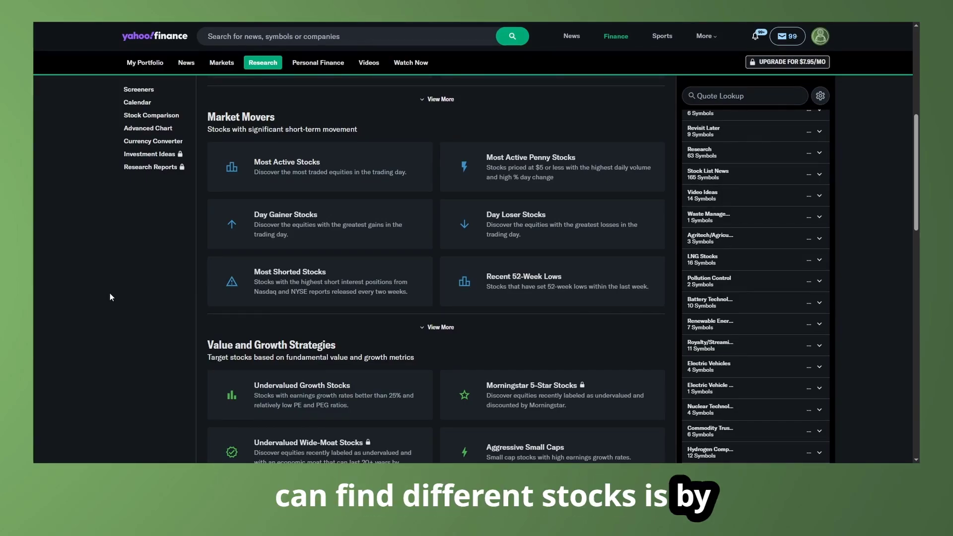
Step: Highlight the carbon capture companies request, then scroll to the report's company table with HQ, ticker and role
scroll(616, 245, "down", 3)
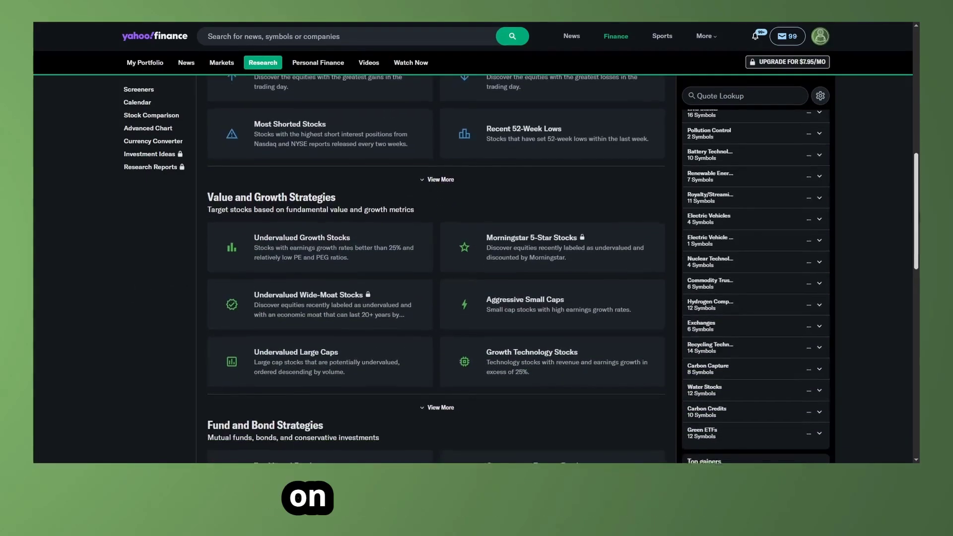
scroll(916, 333, "down", 8)
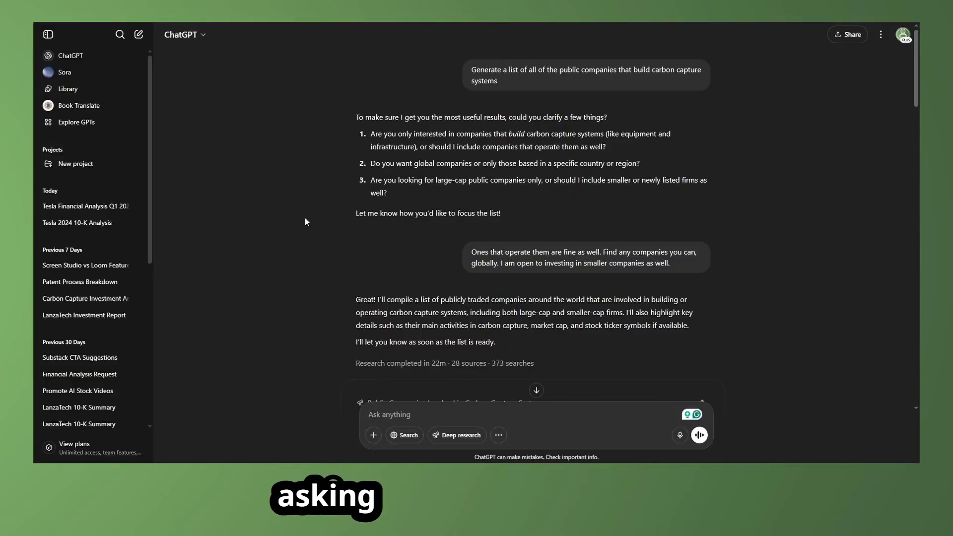
left_click_drag(508, 81, 437, 72)
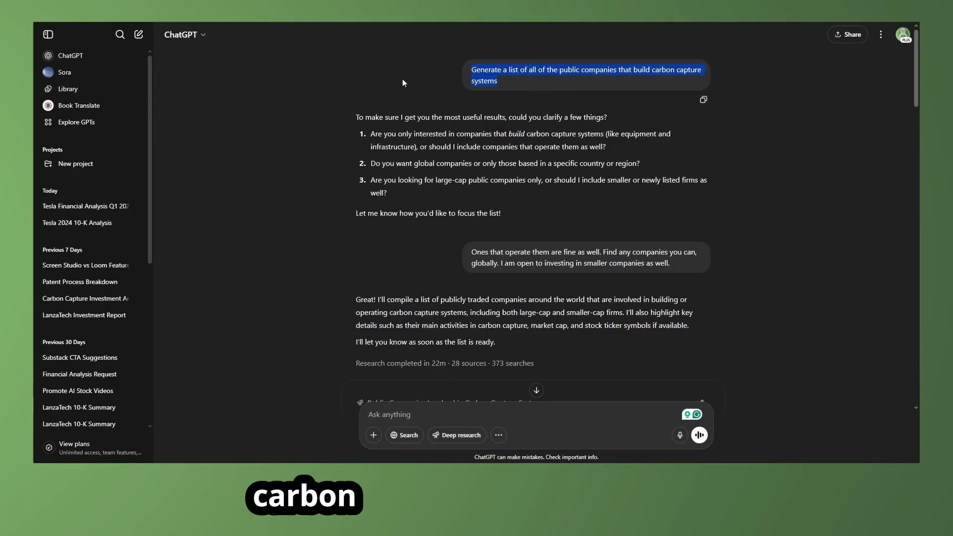
left_click(269, 146)
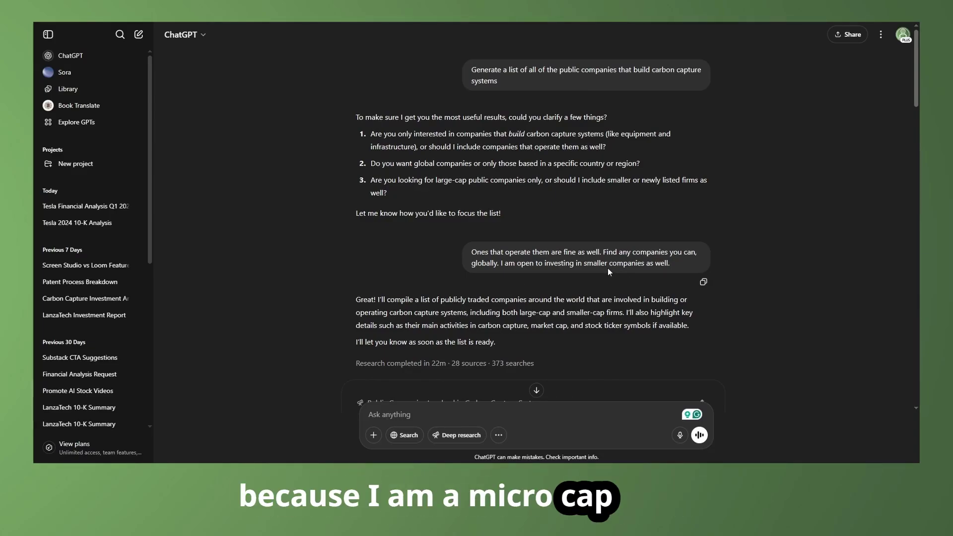
scroll(571, 205, "down", 3)
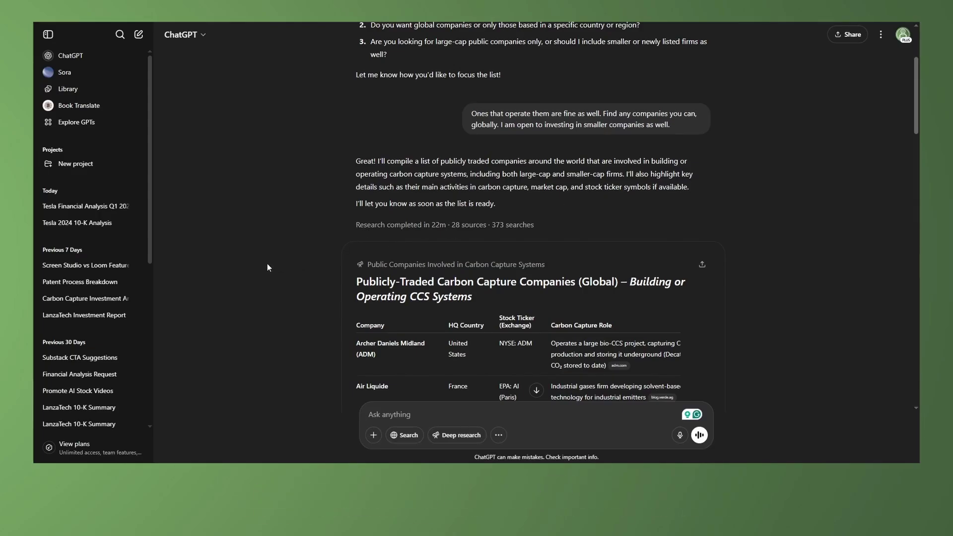
scroll(301, 251, "down", 2)
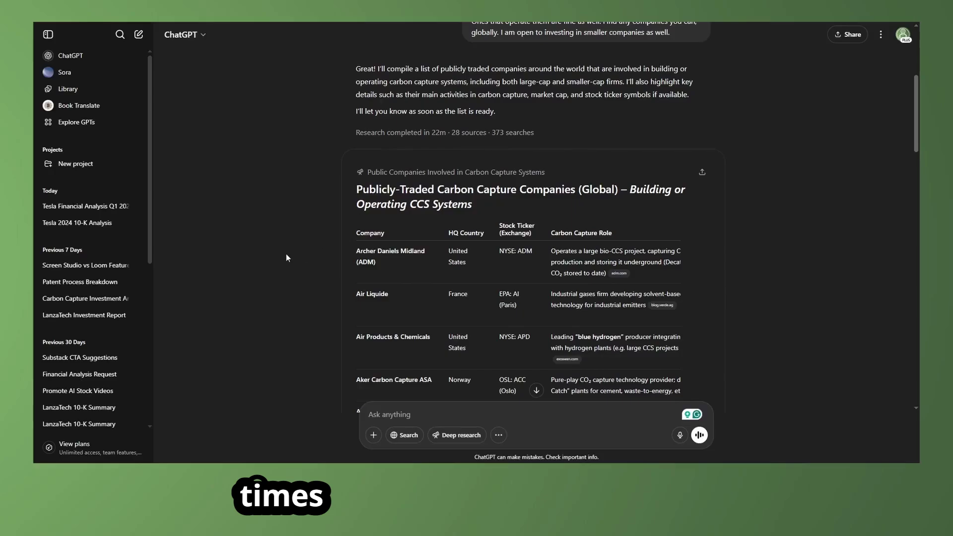
scroll(286, 254, "down", 2)
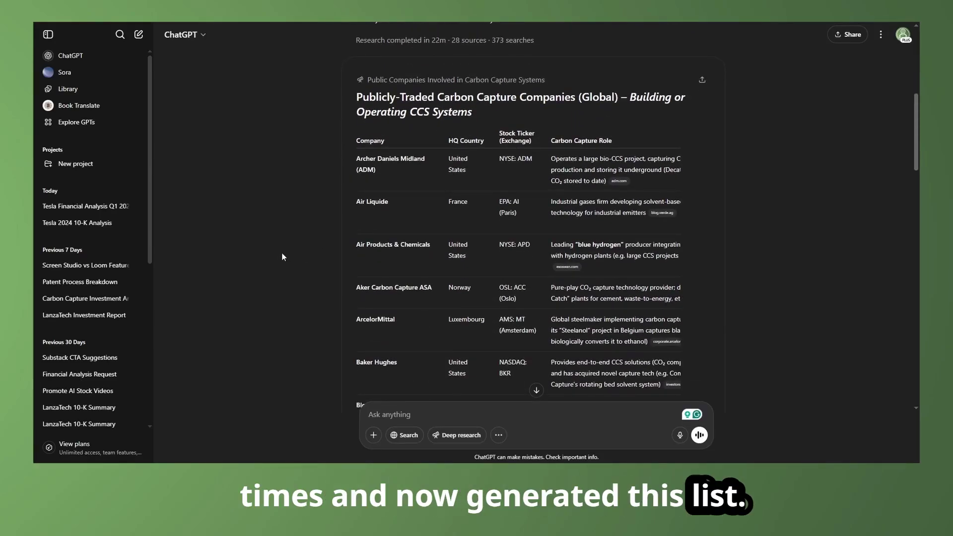
scroll(292, 245, "down", 2)
scroll(300, 238, "down", 2)
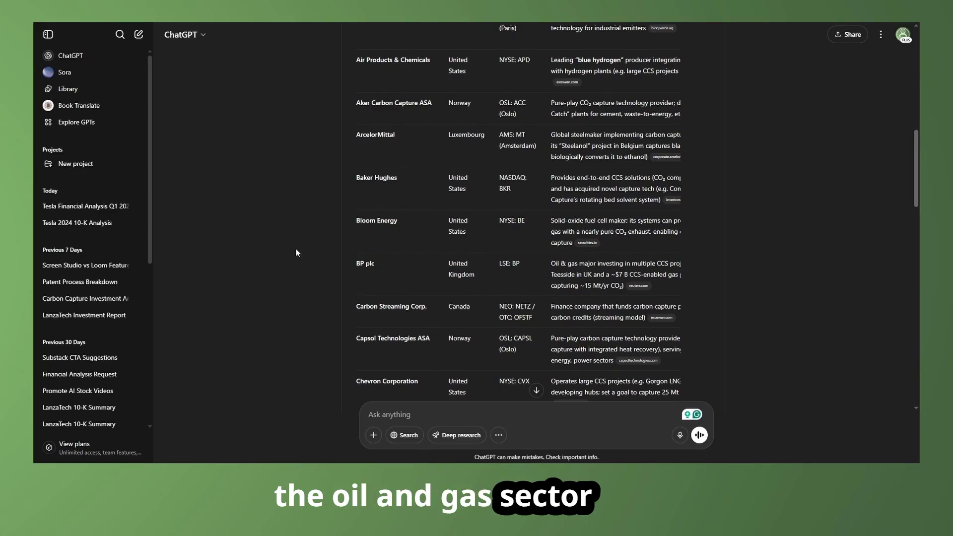
scroll(296, 251, "down", 6)
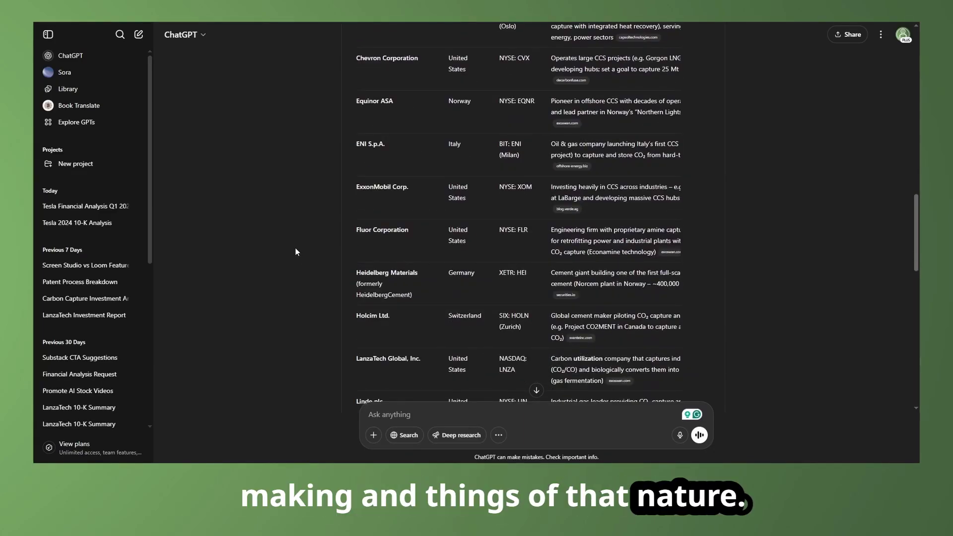
scroll(295, 251, "up", 8)
scroll(296, 251, "up", 3)
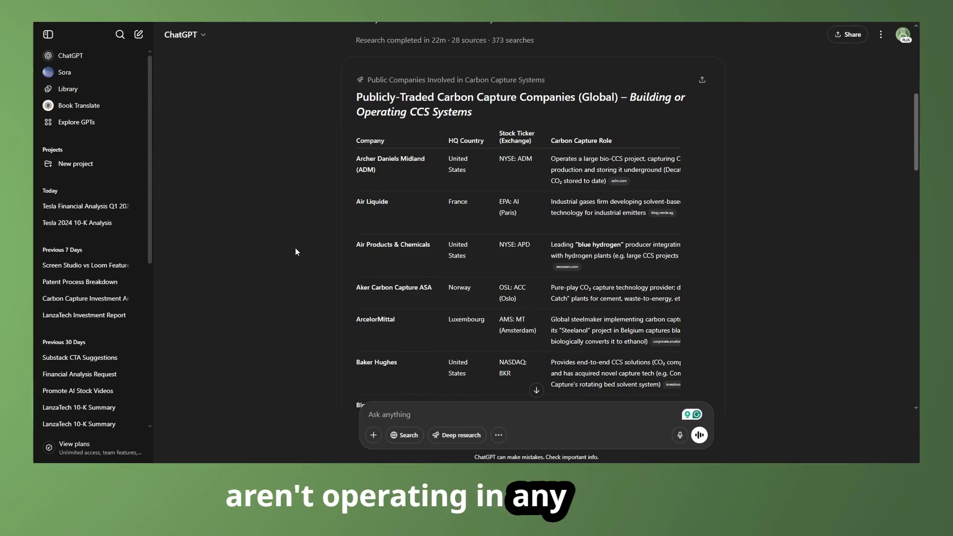
scroll(296, 252, "down", 3)
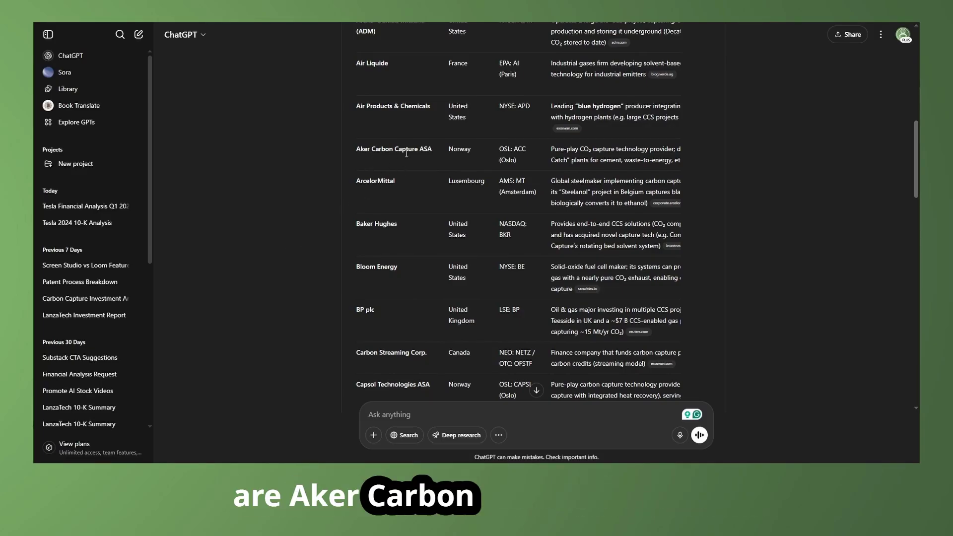
scroll(284, 240, "down", 4)
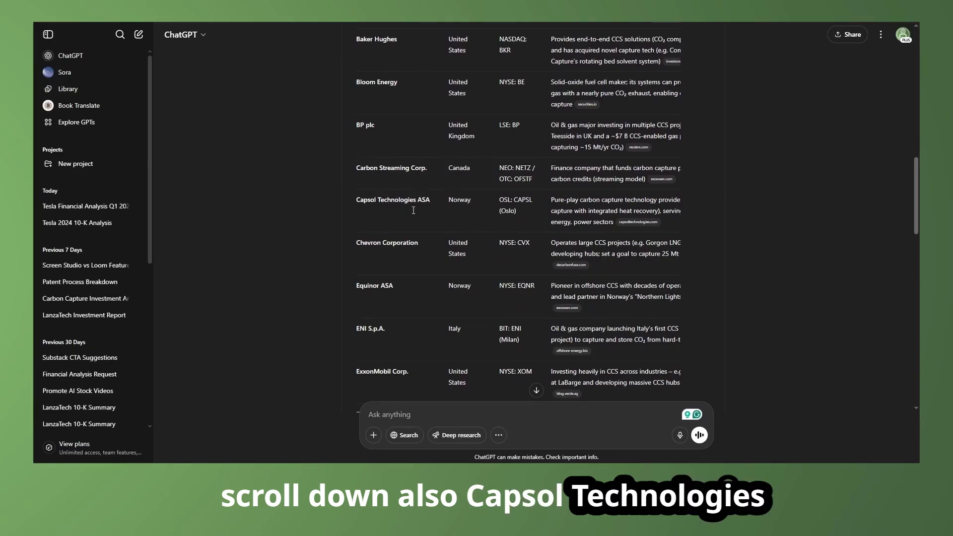
scroll(392, 218, "down", 6)
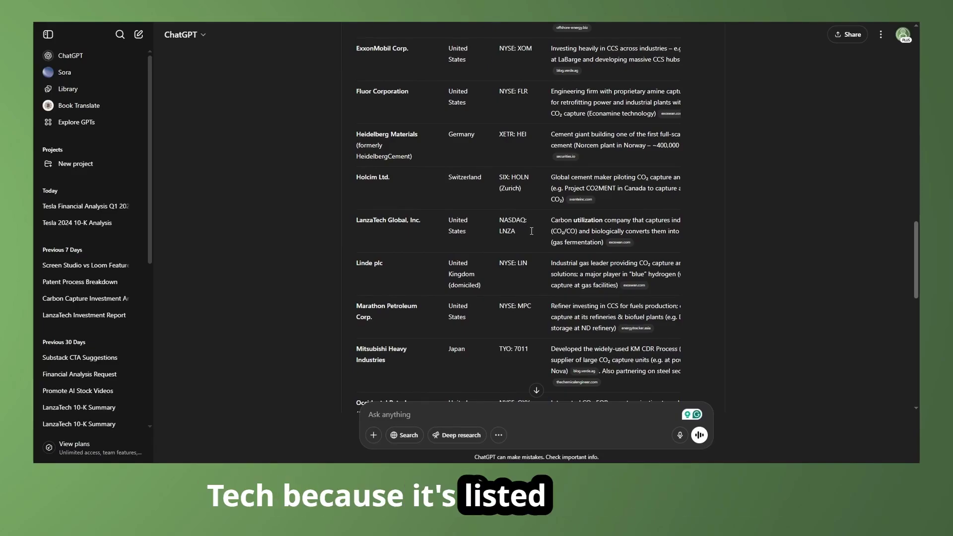
scroll(683, 248, "up", 7)
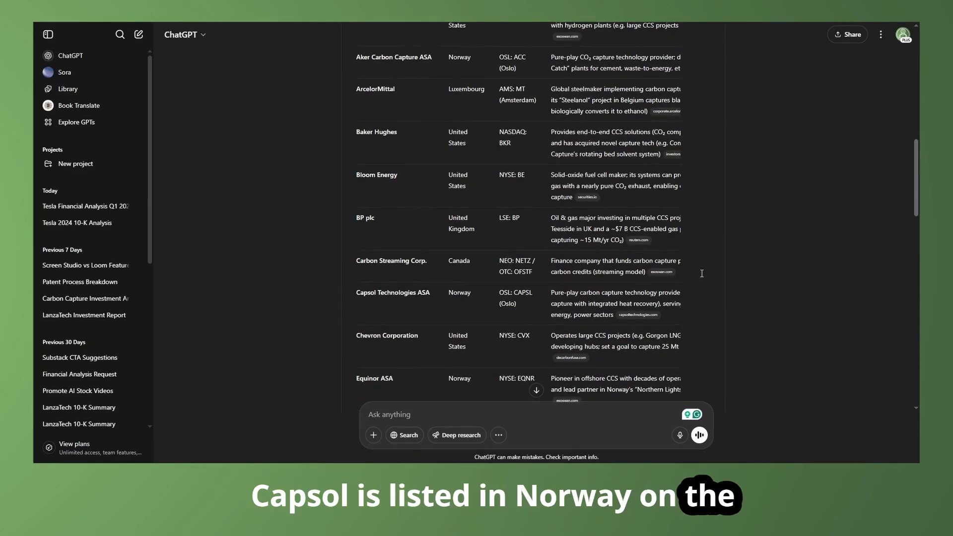
scroll(701, 274, "up", 4)
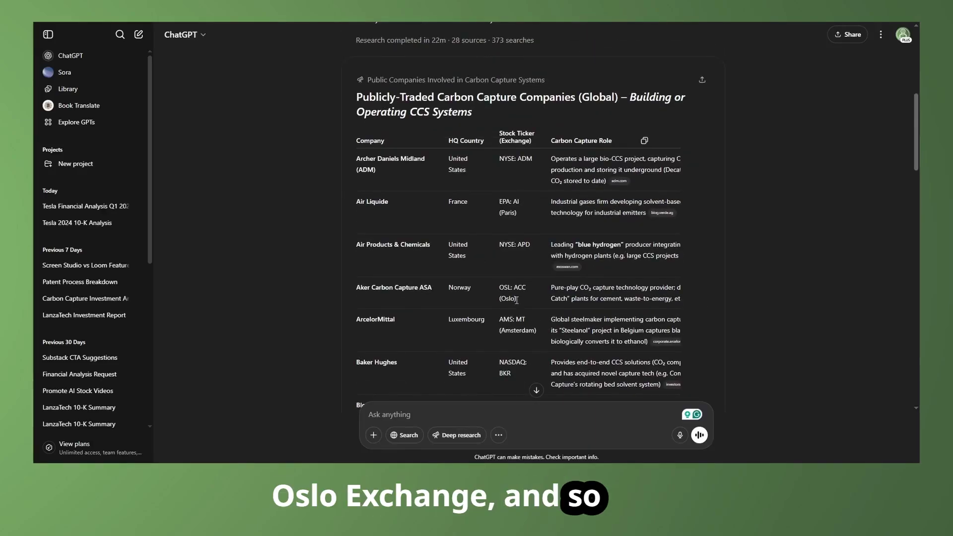
scroll(744, 288, "down", 7)
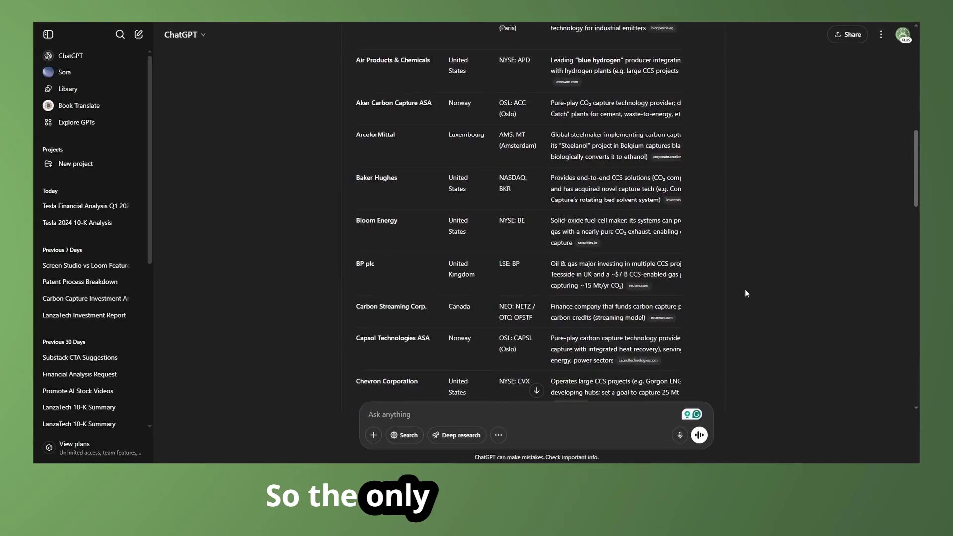
scroll(744, 293, "down", 3)
scroll(744, 294, "down", 3)
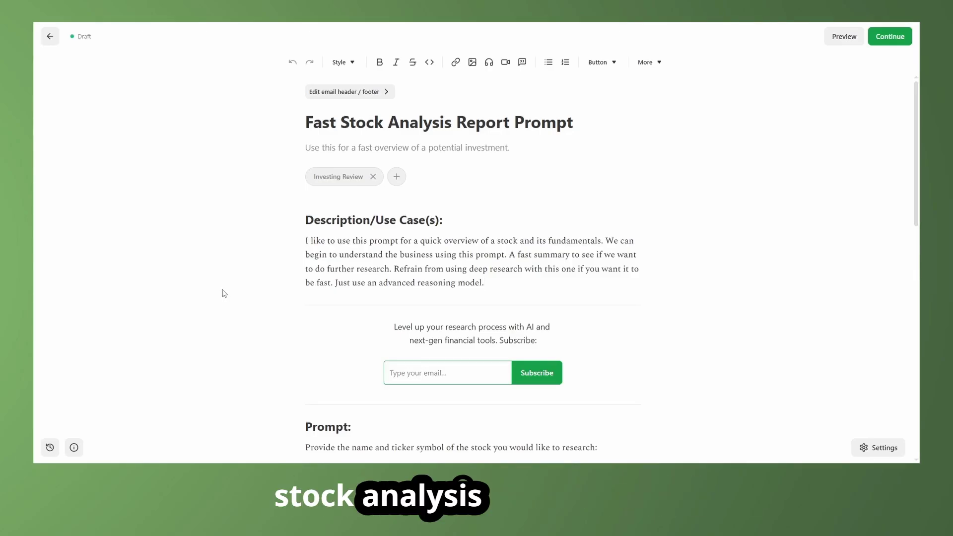
scroll(255, 273, "down", 6)
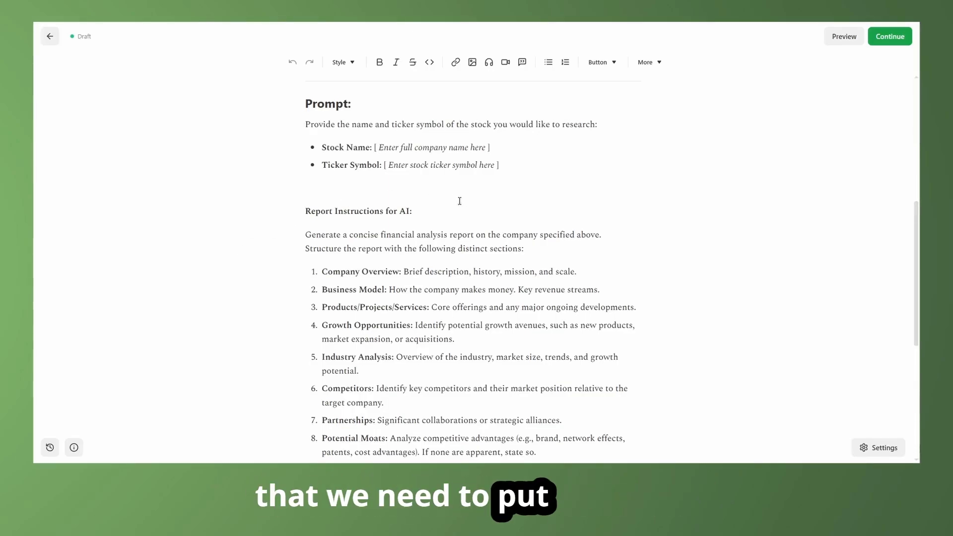
left_click(496, 148)
left_click_drag(495, 147, 372, 148)
left_click(366, 185)
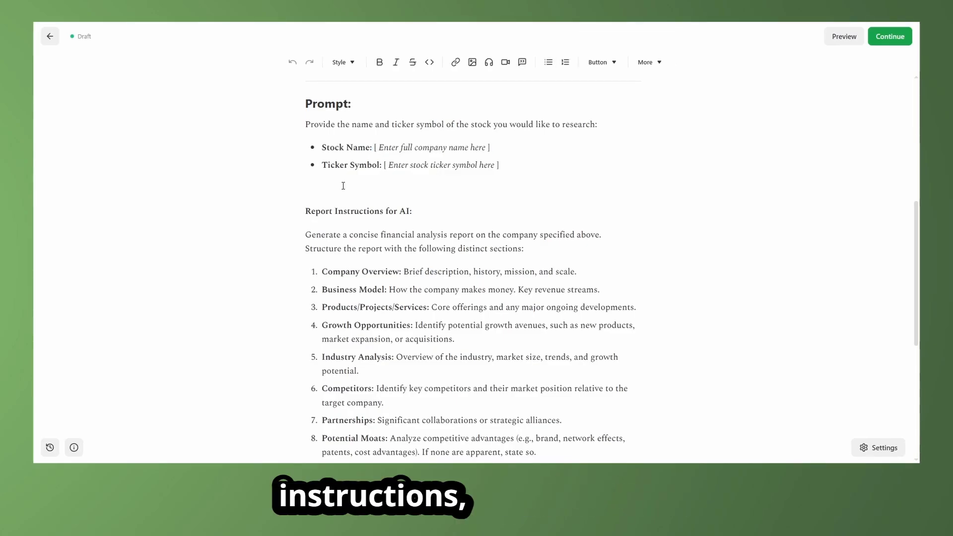
scroll(456, 206, "down", 2)
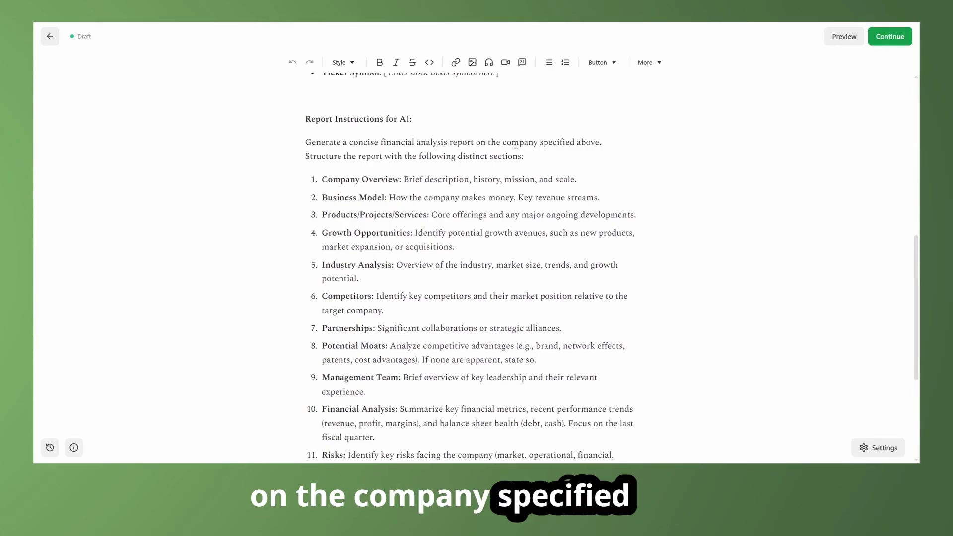
scroll(598, 149, "down", 1)
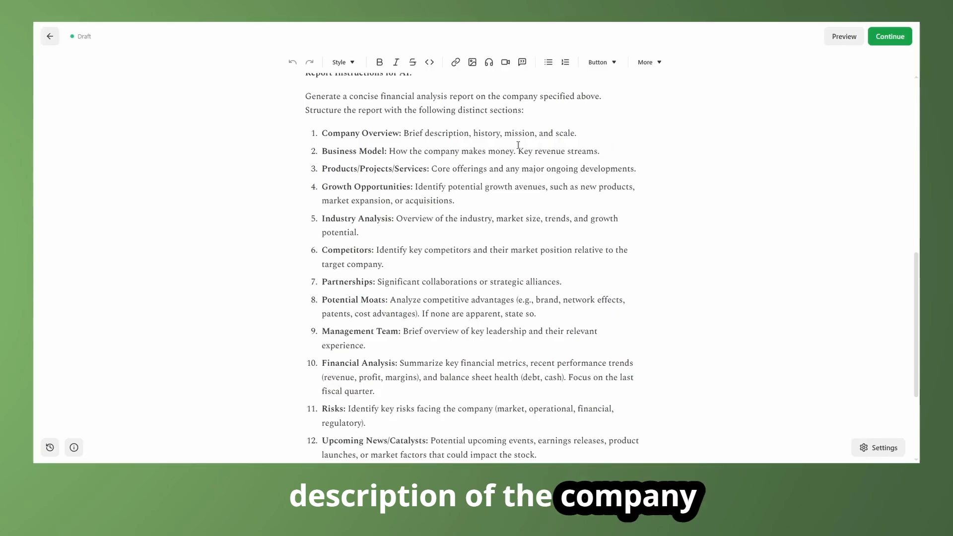
scroll(516, 139, "down", 1)
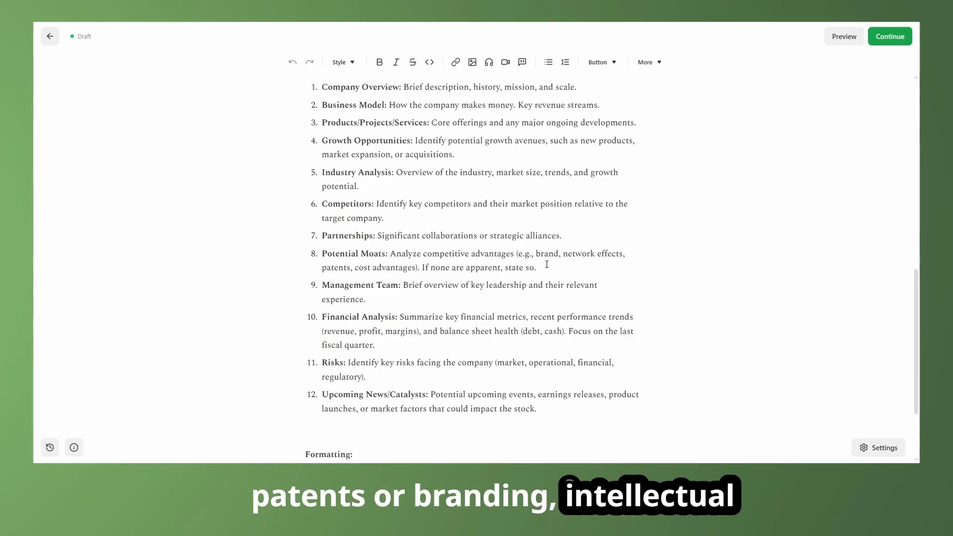
scroll(379, 208, "down", 2)
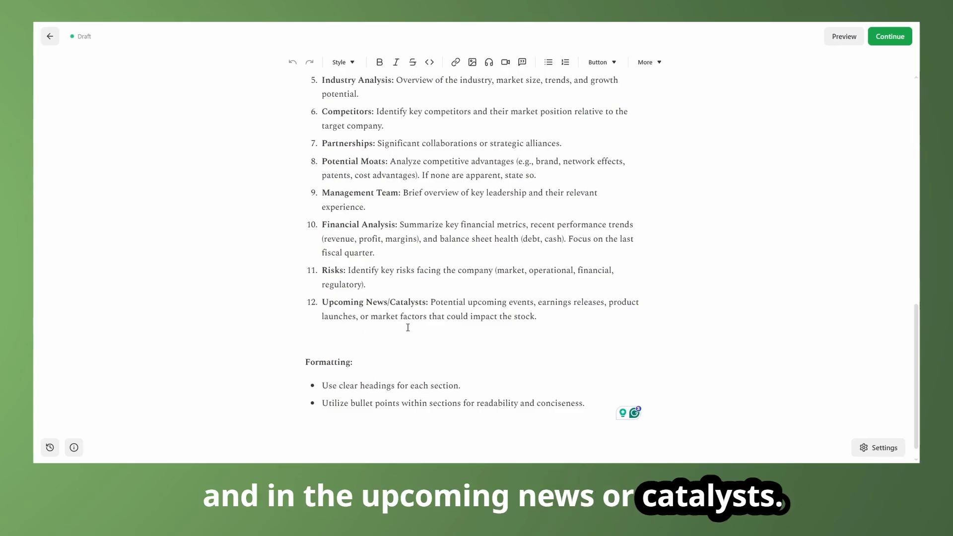
scroll(361, 316, "down", 1)
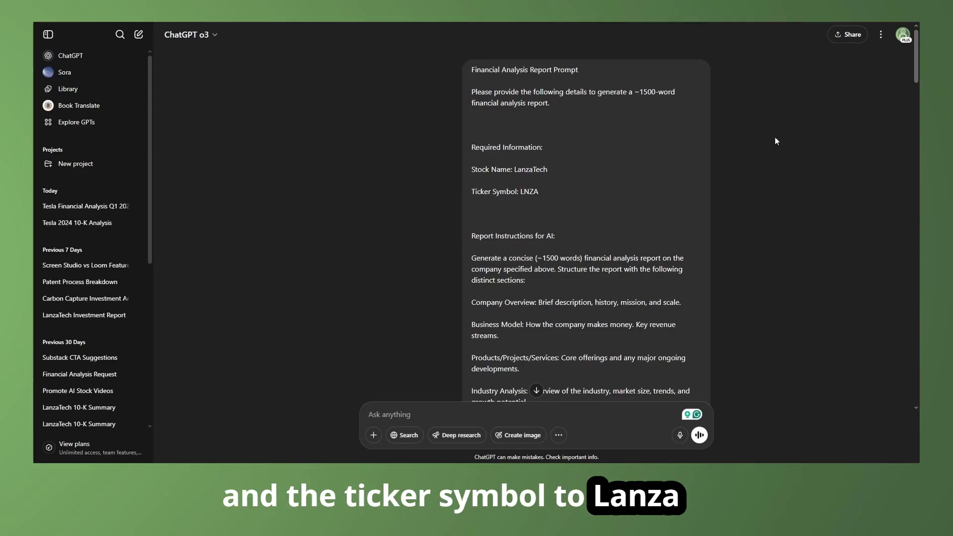
Step: Scroll the o3 LanzaTech (LNZA) response to its Company Overview and Business Model sections
left_click_drag(911, 119, 912, 161)
mouse_move(433, 112)
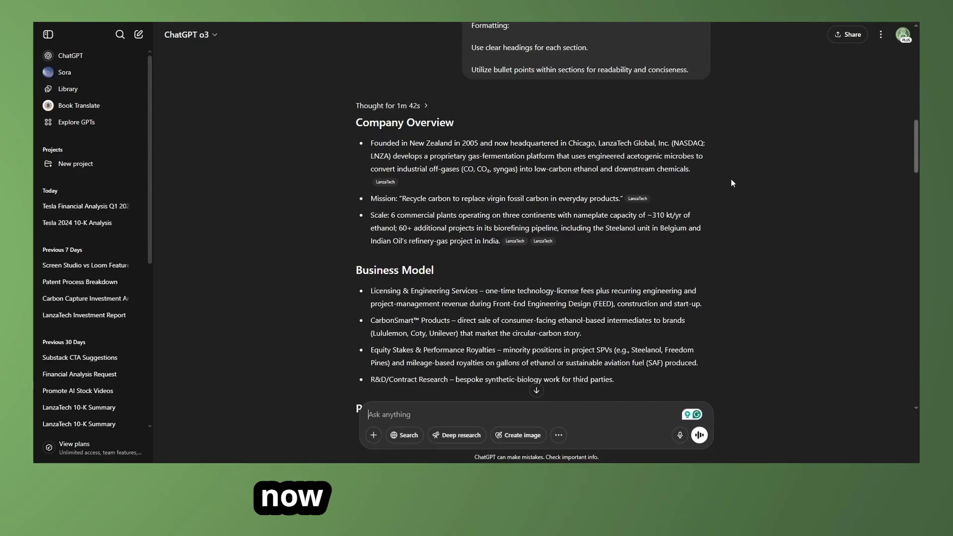
scroll(744, 158, "down", 1)
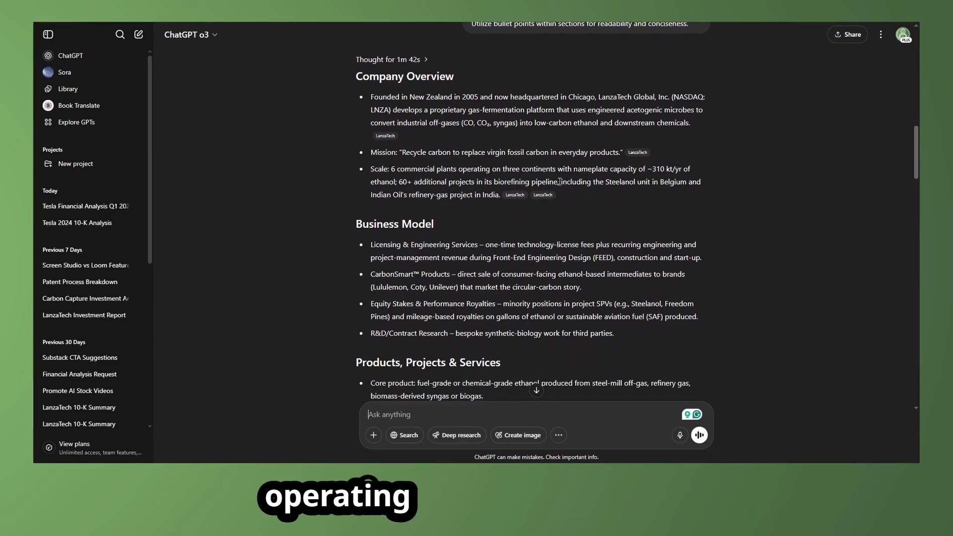
scroll(573, 209, "down", 4)
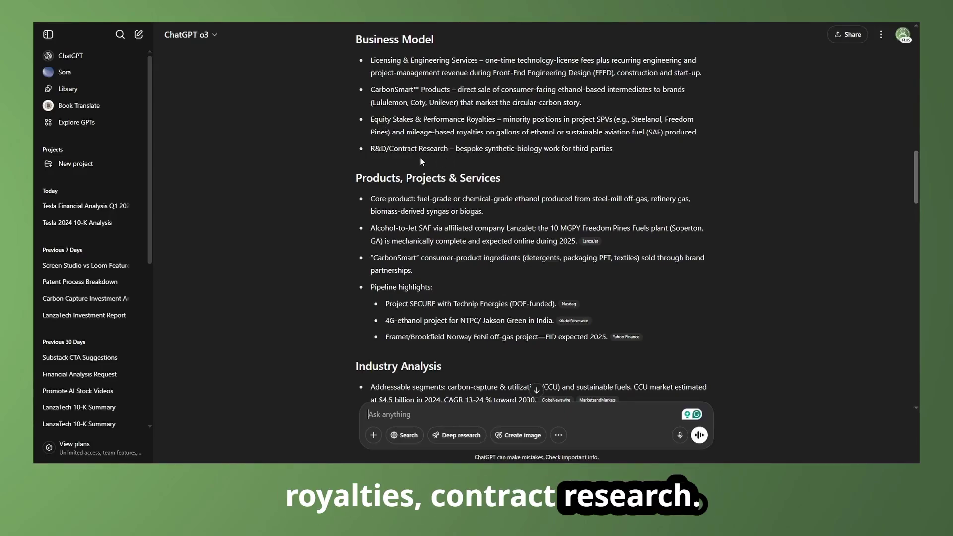
scroll(421, 157, "down", 2)
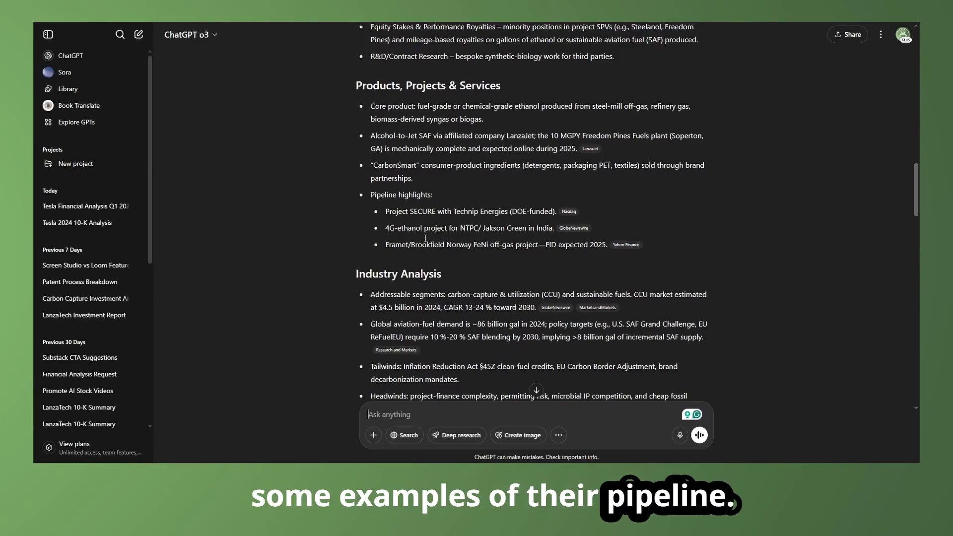
scroll(409, 240, "down", 4)
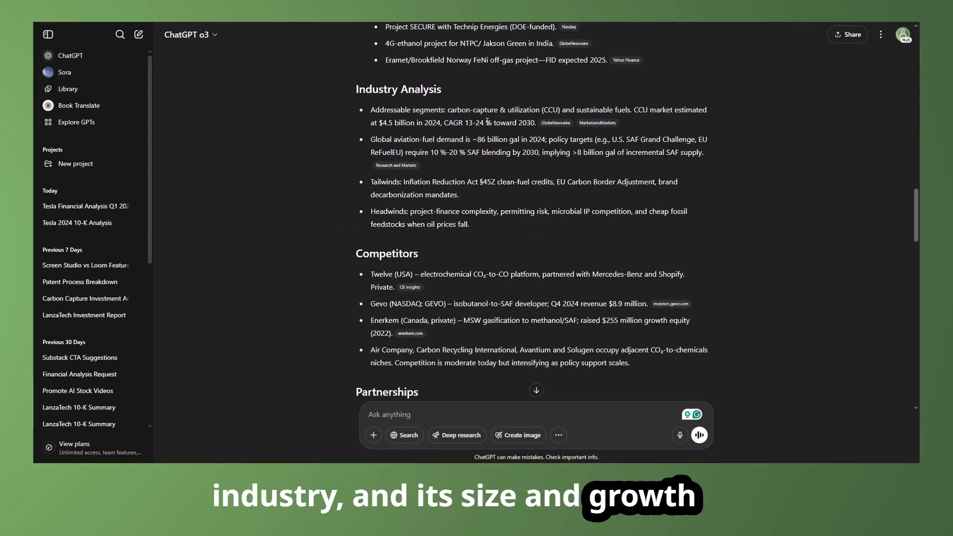
scroll(307, 207, "down", 4)
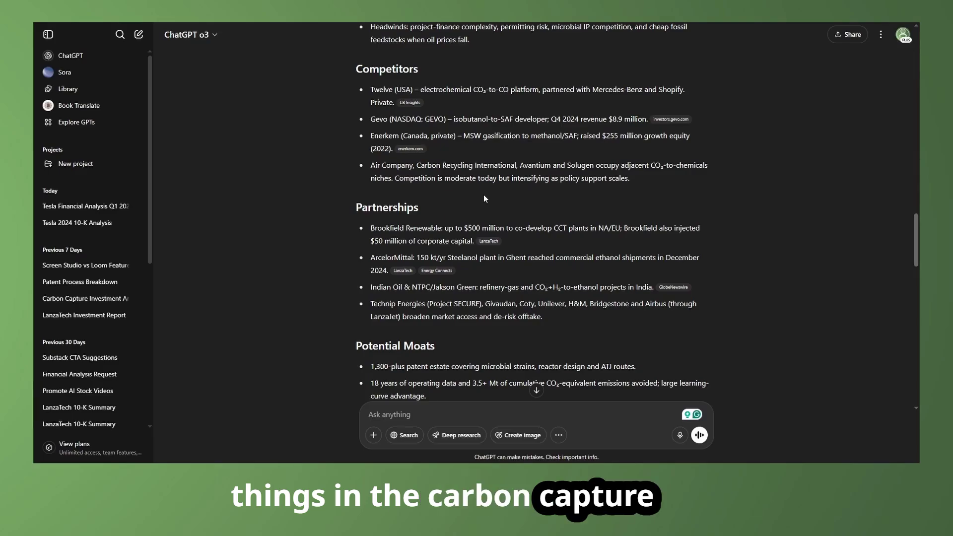
scroll(516, 211, "down", 3)
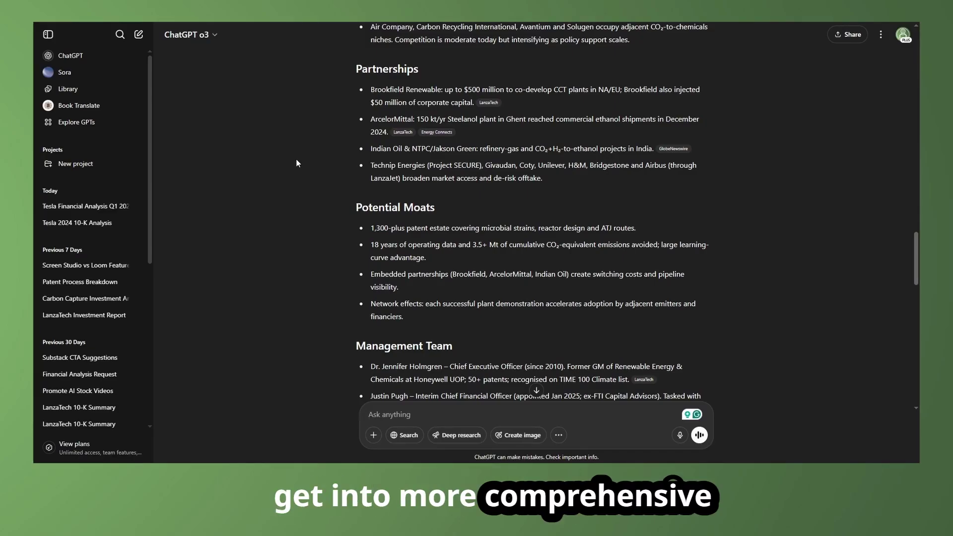
scroll(298, 172, "down", 3)
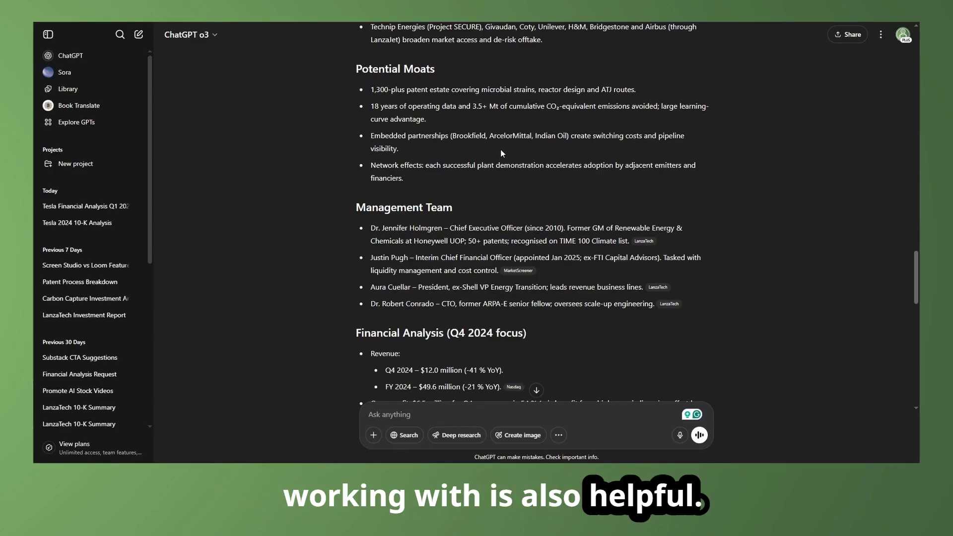
scroll(500, 150, "down", 3)
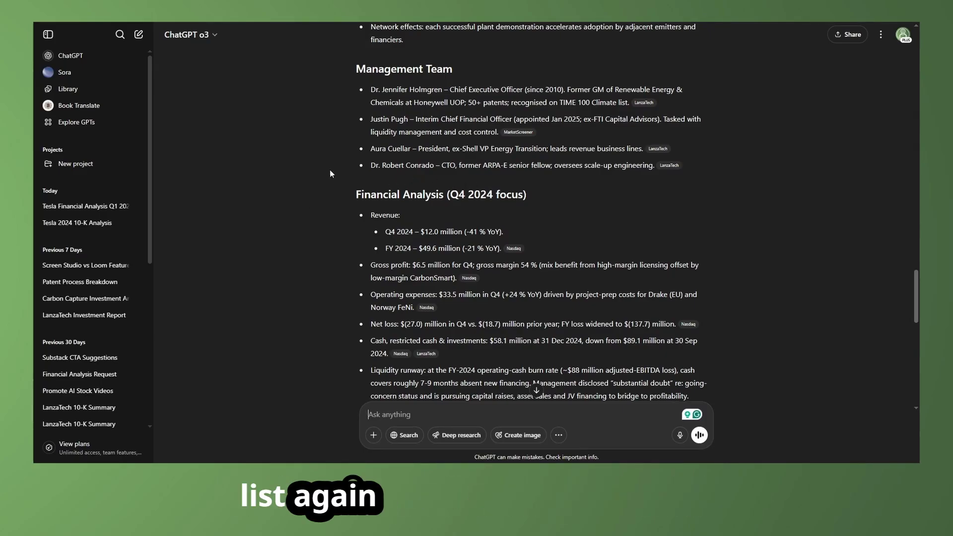
scroll(319, 172, "down", 3)
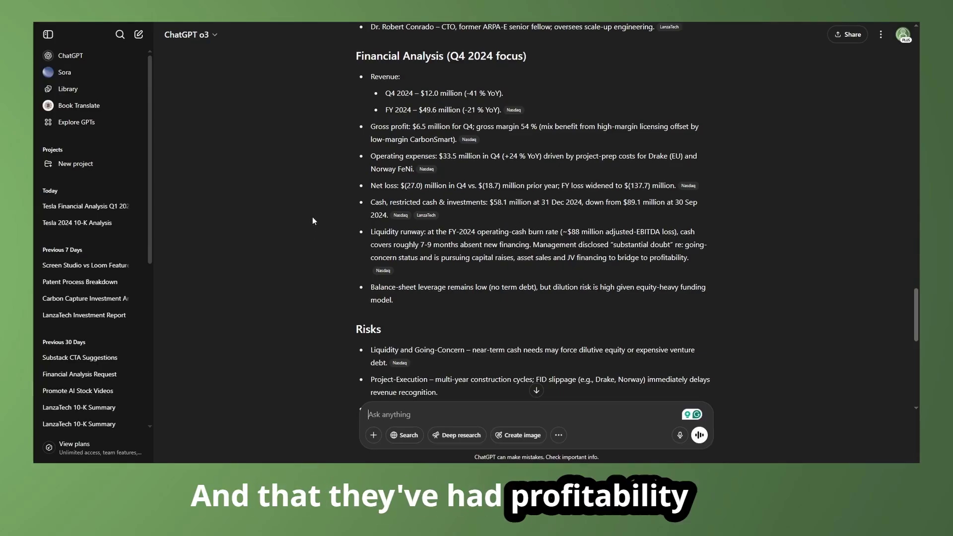
scroll(318, 211, "down", 5)
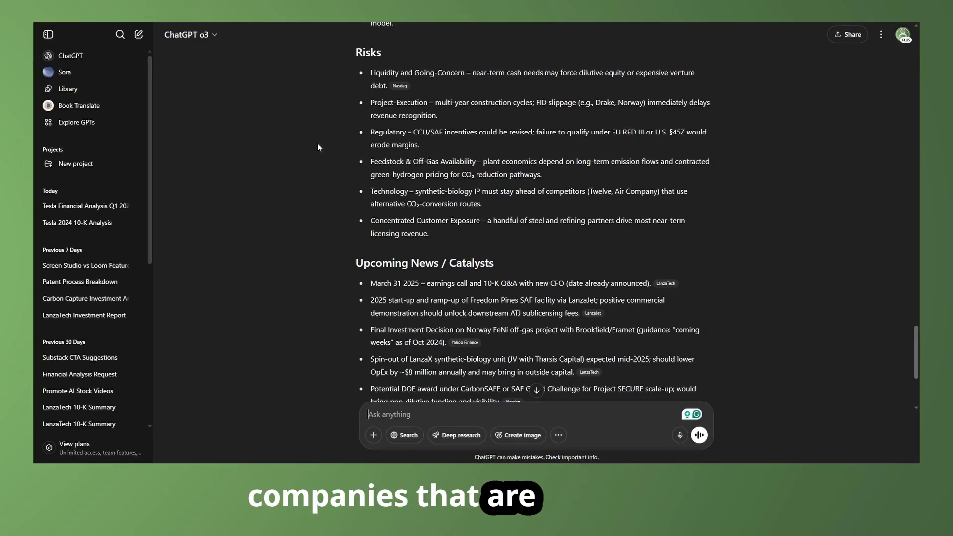
scroll(308, 163, "down", 4)
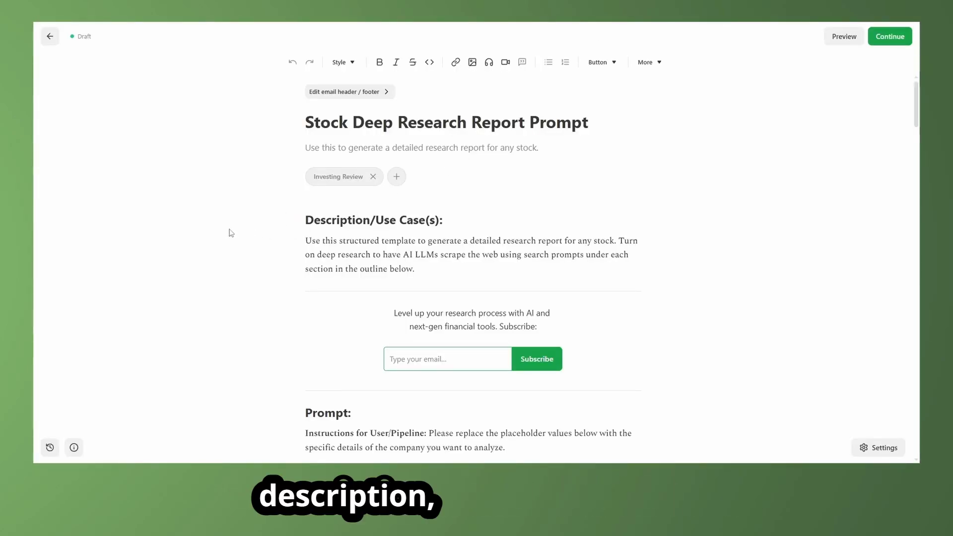
scroll(232, 230, "down", 5)
scroll(248, 224, "down", 1)
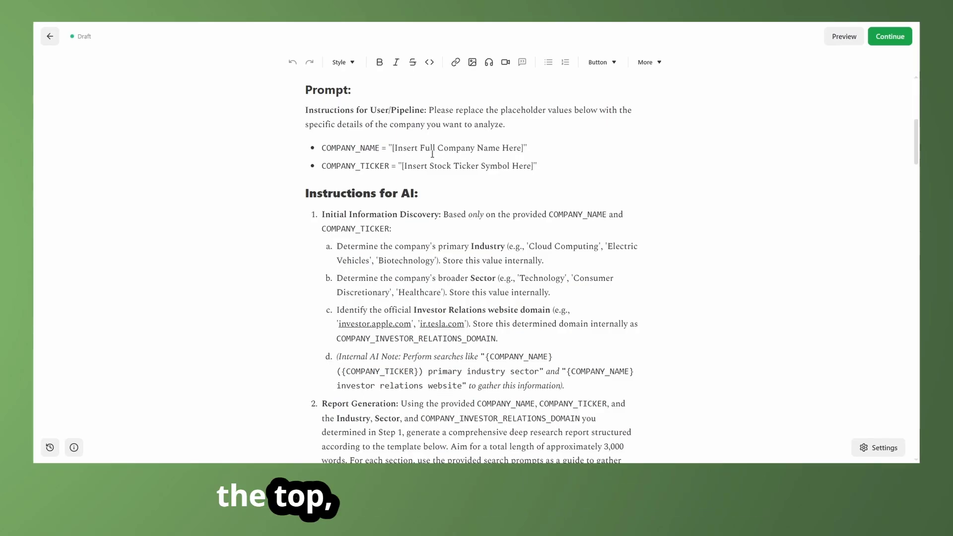
scroll(266, 240, "down", 2)
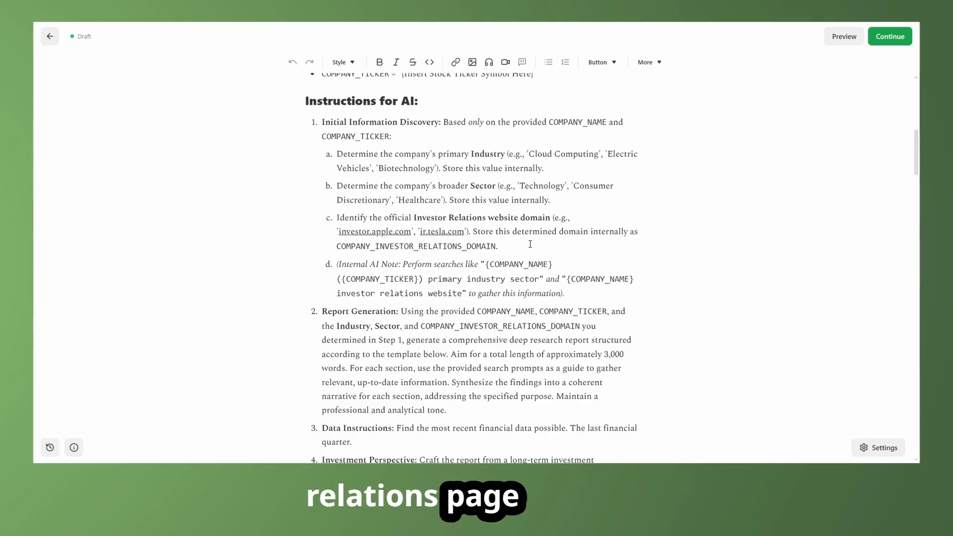
scroll(292, 261, "down", 3)
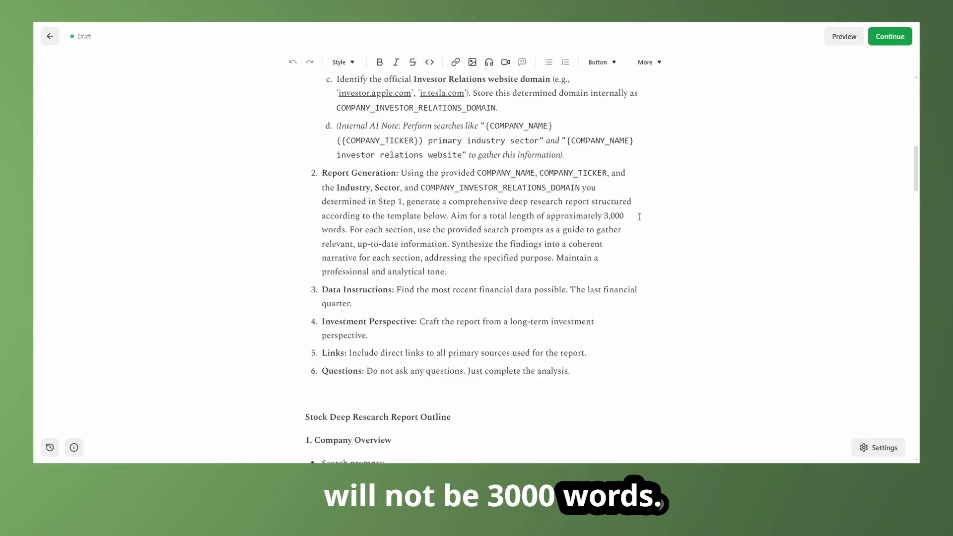
scroll(670, 228, "down", 2)
scroll(673, 224, "up", 2)
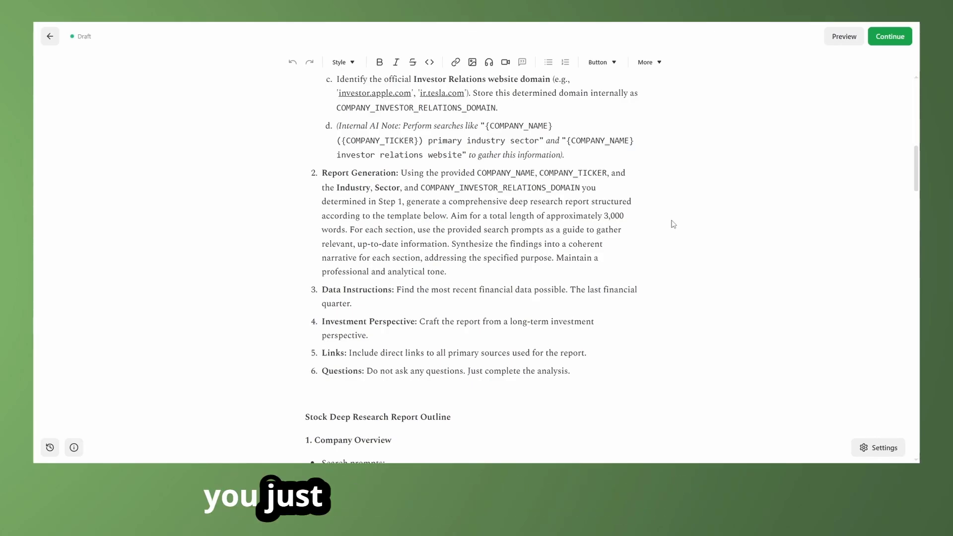
scroll(675, 208, "down", 5)
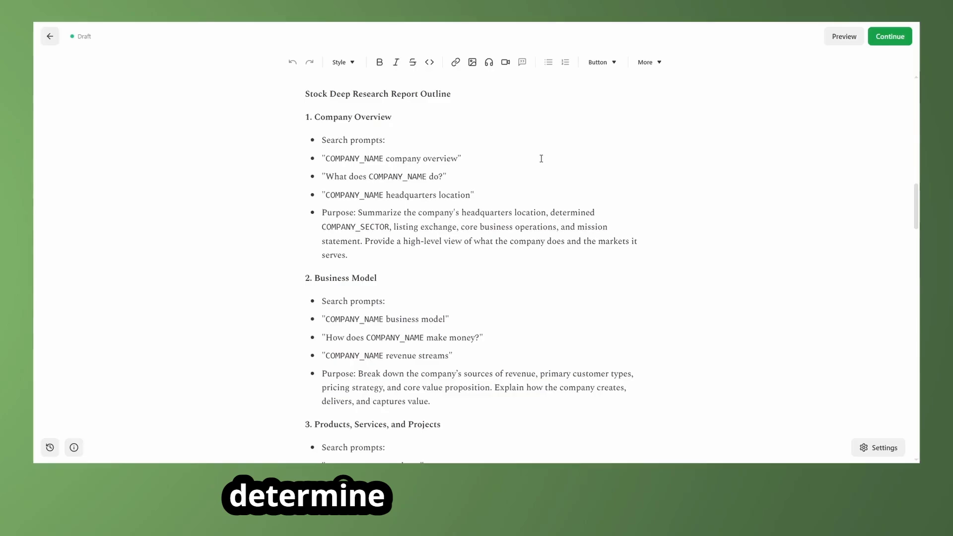
scroll(540, 159, "down", 3)
scroll(540, 159, "down", 1)
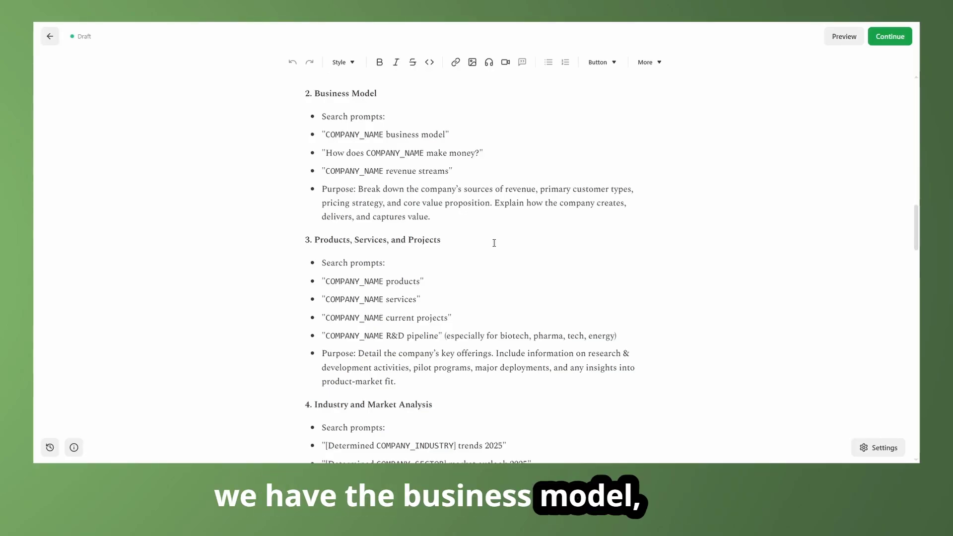
scroll(495, 240, "down", 3)
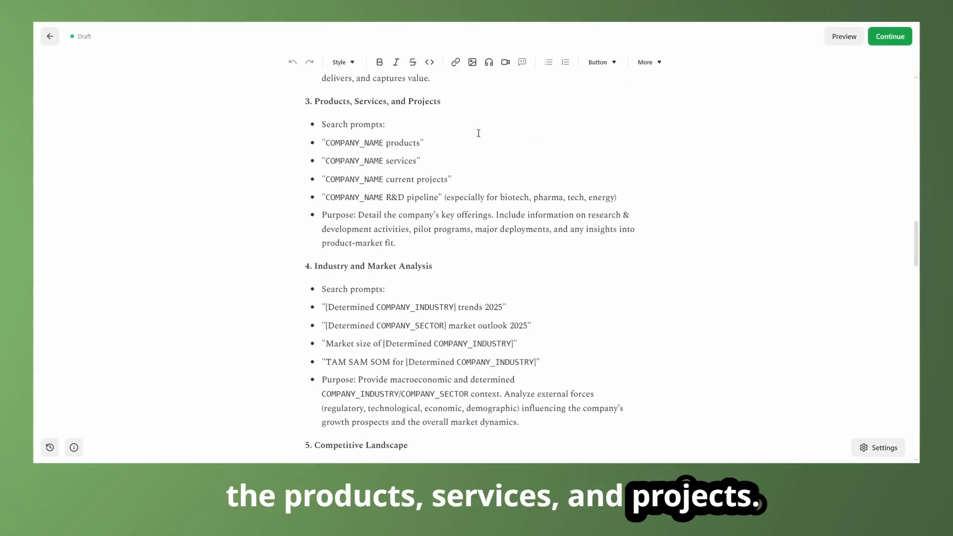
scroll(478, 132, "down", 3)
scroll(674, 259, "down", 3)
scroll(640, 258, "down", 4)
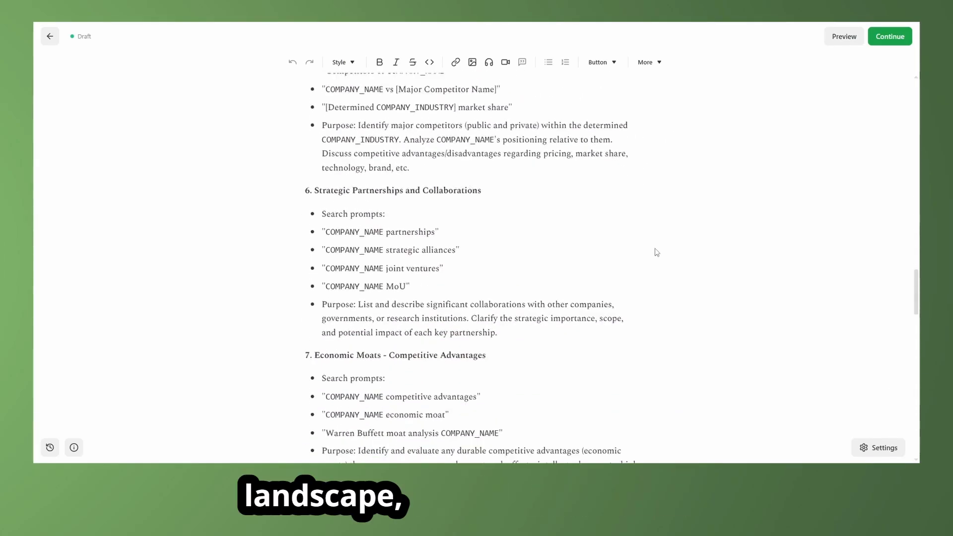
scroll(682, 217, "down", 4)
scroll(673, 196, "down", 4)
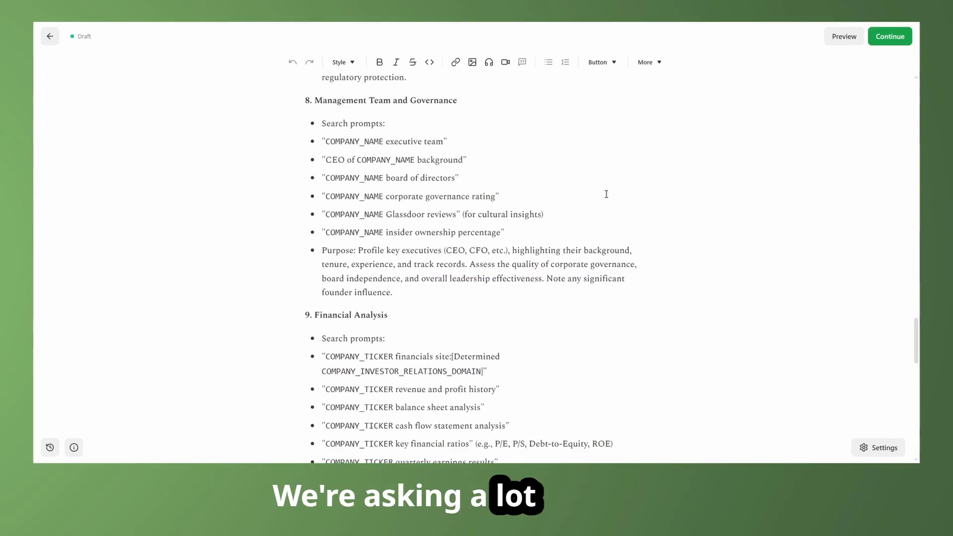
scroll(606, 194, "up", 3)
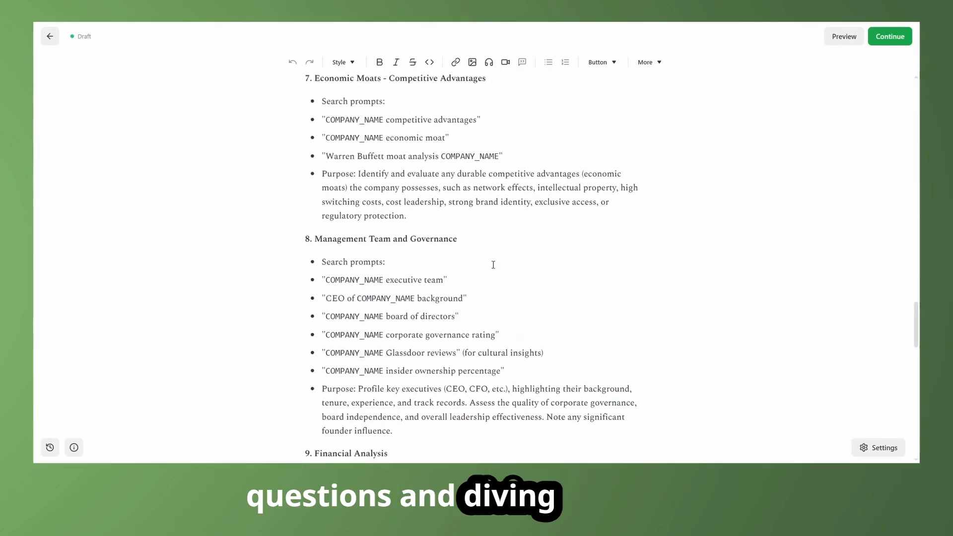
scroll(620, 263, "down", 2)
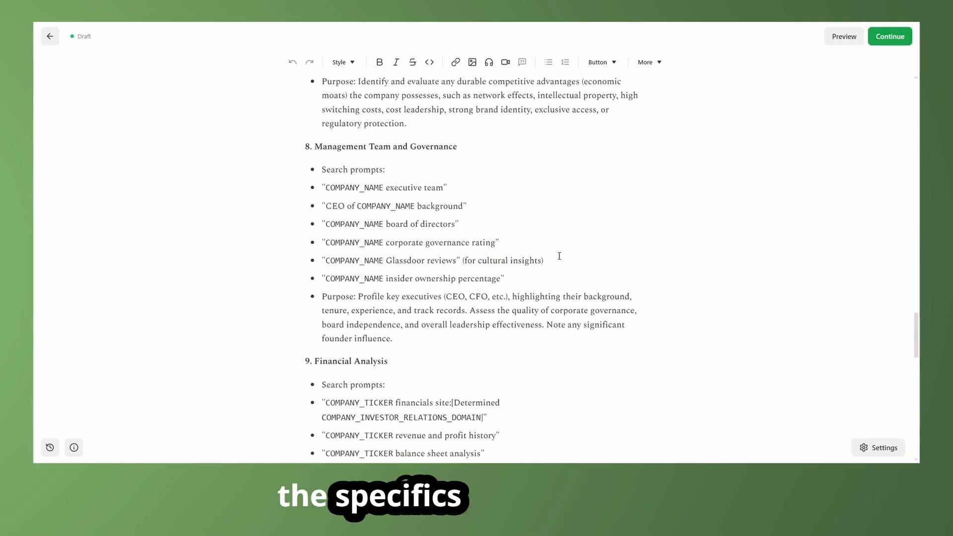
scroll(678, 287, "down", 3)
scroll(674, 287, "down", 2)
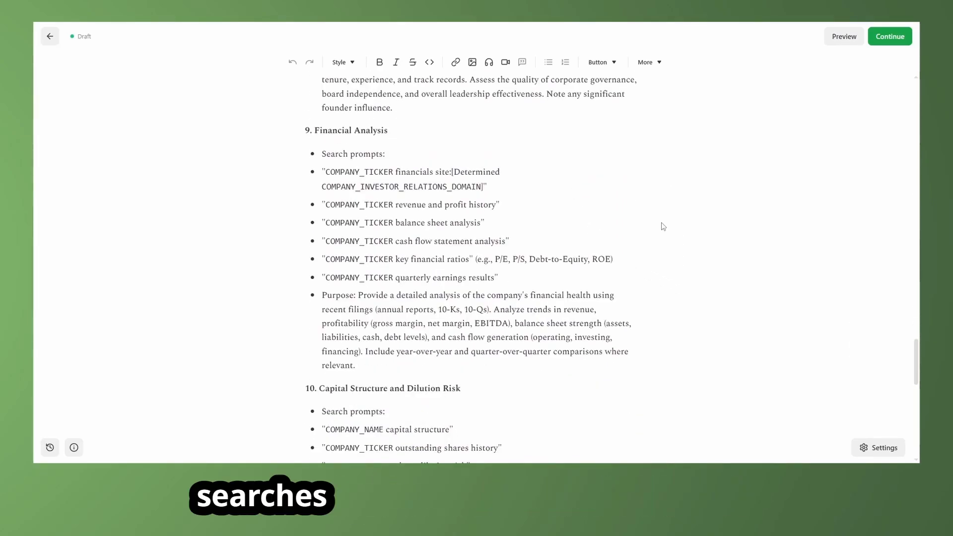
scroll(644, 227, "down", 5)
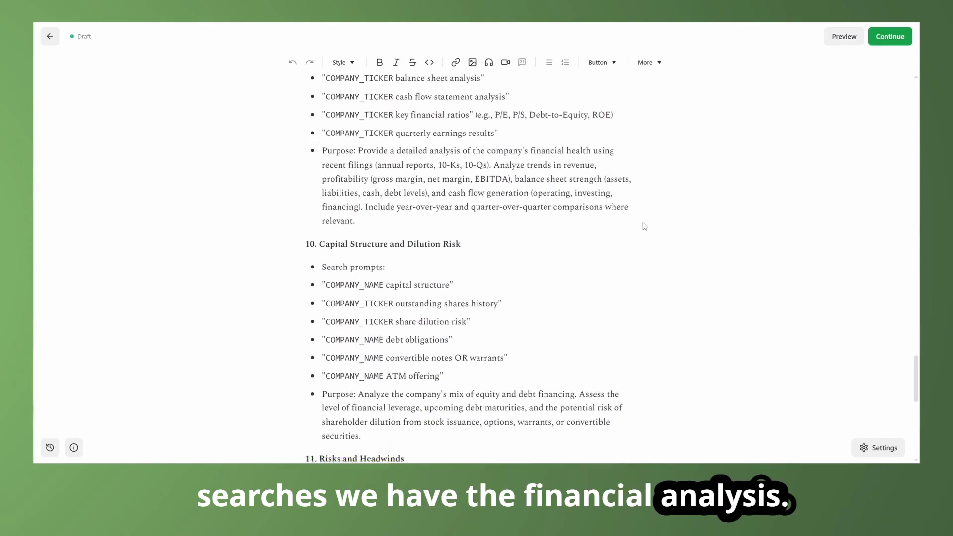
scroll(644, 226, "down", 1)
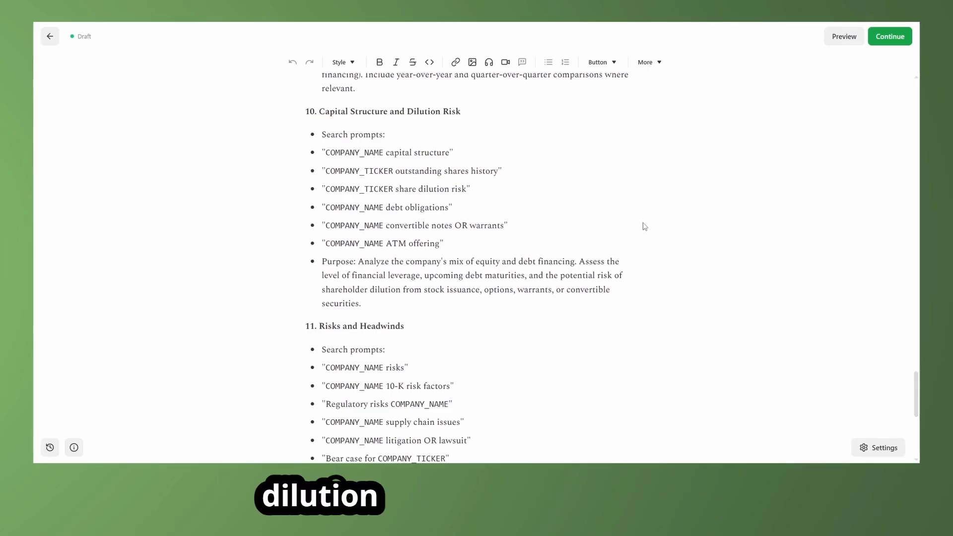
scroll(635, 226, "down", 4)
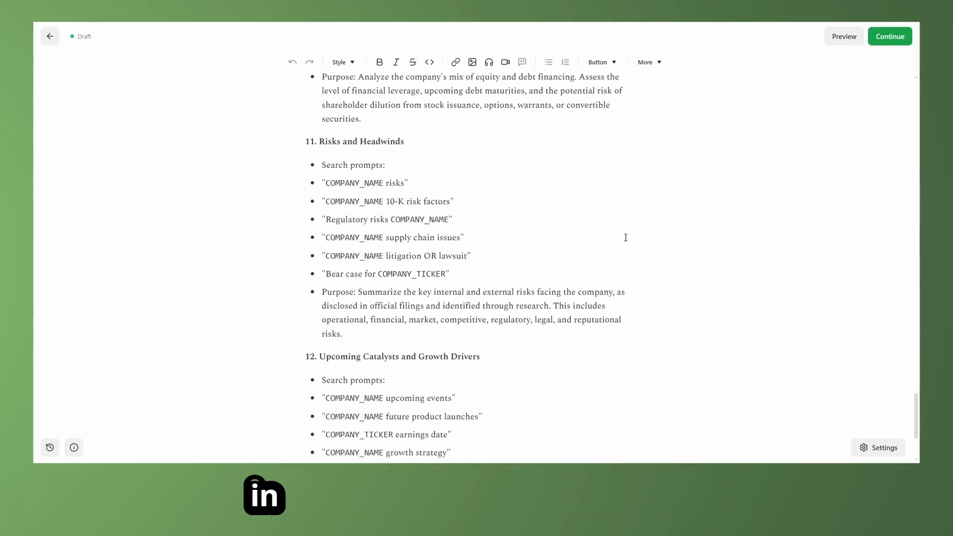
scroll(671, 249, "down", 3)
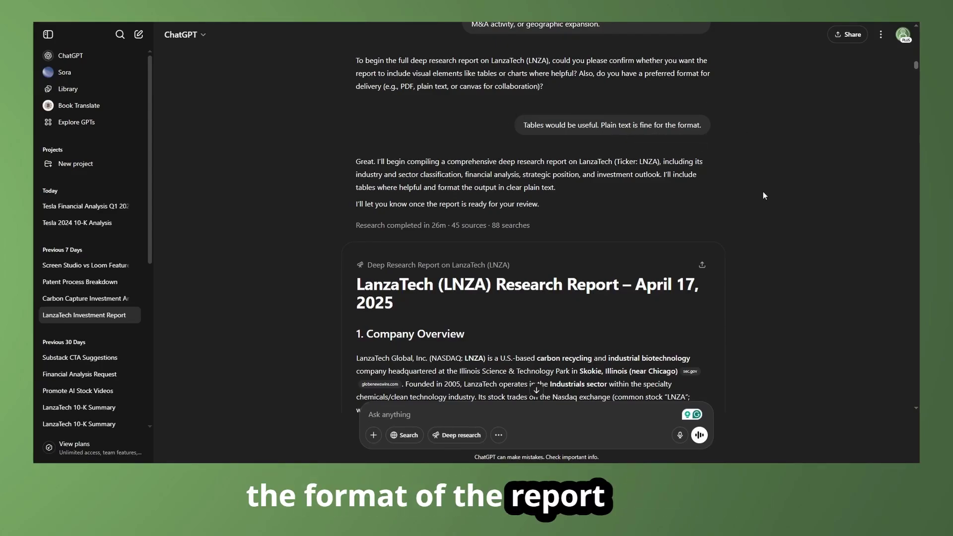
Step: Scroll the LanzaTech Investment Report chat to the report's Company Overview on carbon recycling
scroll(762, 194, "down", 4)
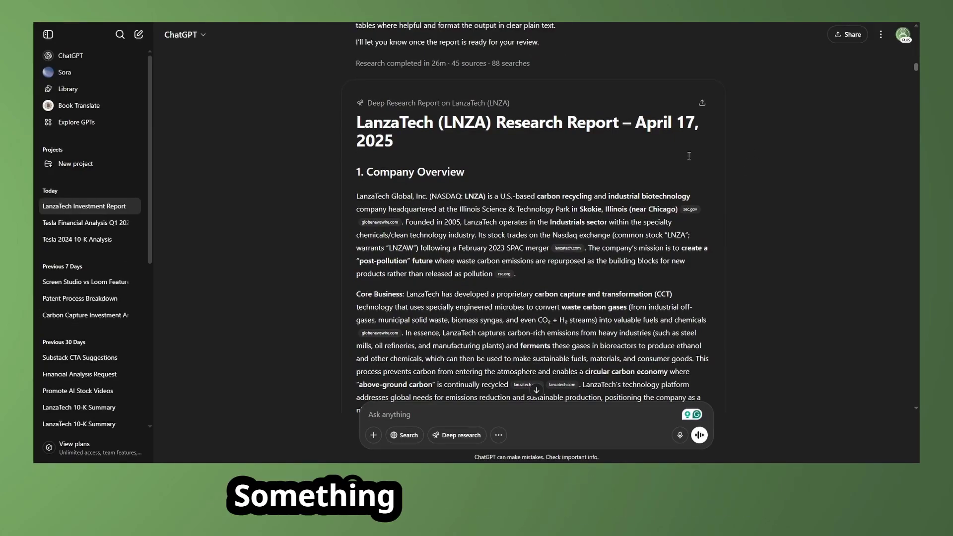
left_click_drag(916, 70, 917, 392)
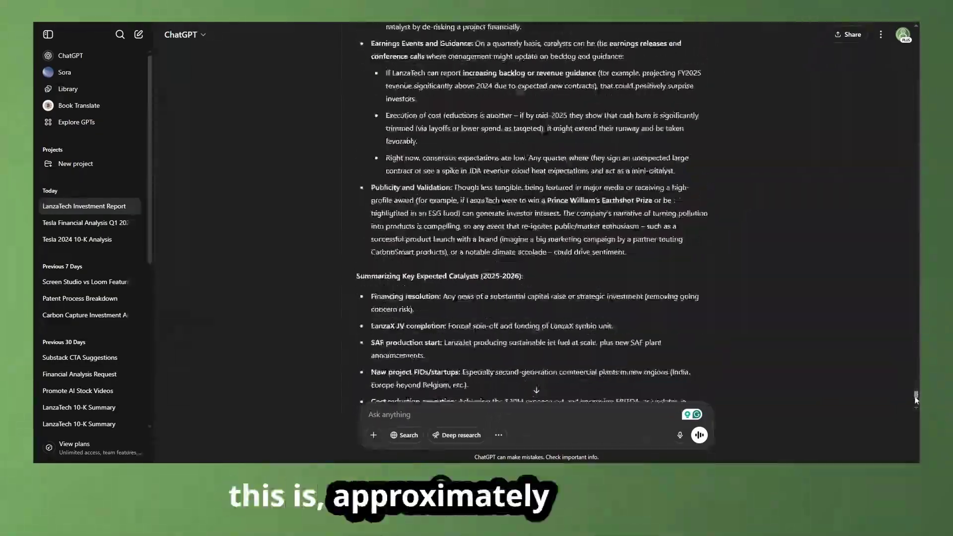
left_click_drag(915, 399, 915, 405)
scroll(796, 241, "up", 4)
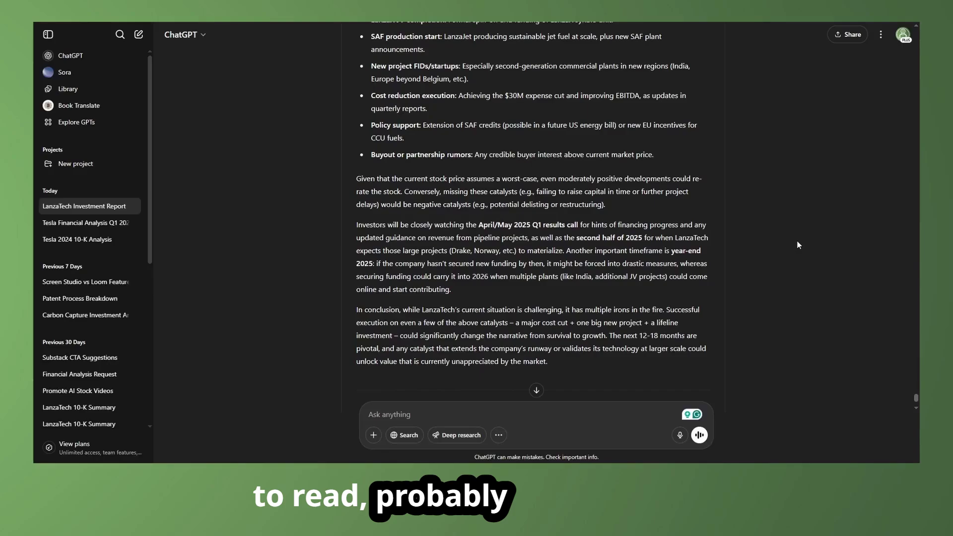
scroll(760, 235, "up", 3)
scroll(760, 235, "down", 3)
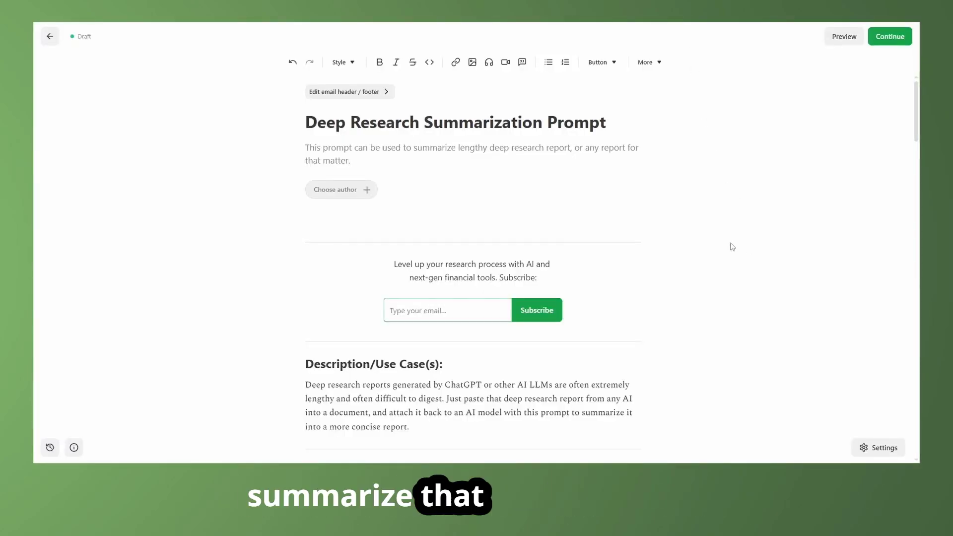
scroll(700, 251, "down", 7)
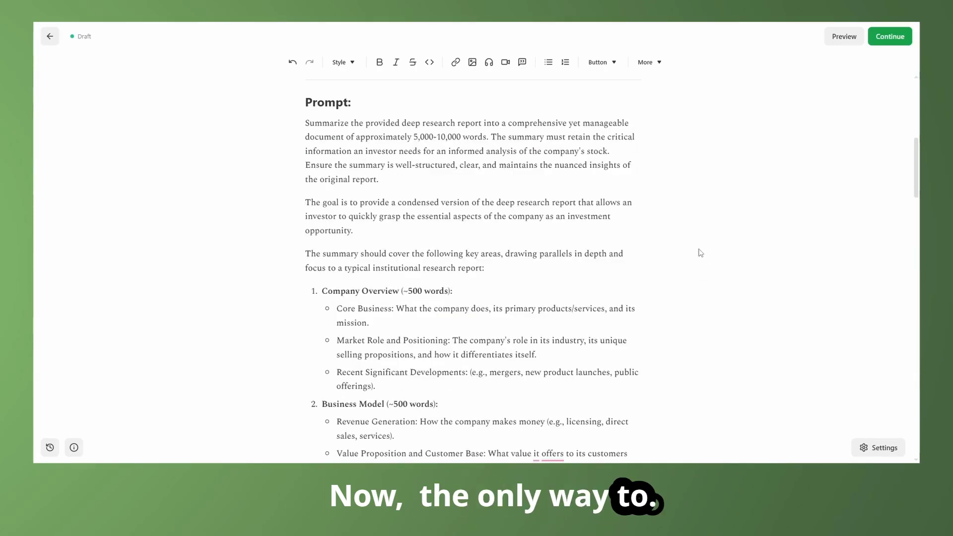
scroll(700, 252, "up", 5)
scroll(699, 251, "down", 4)
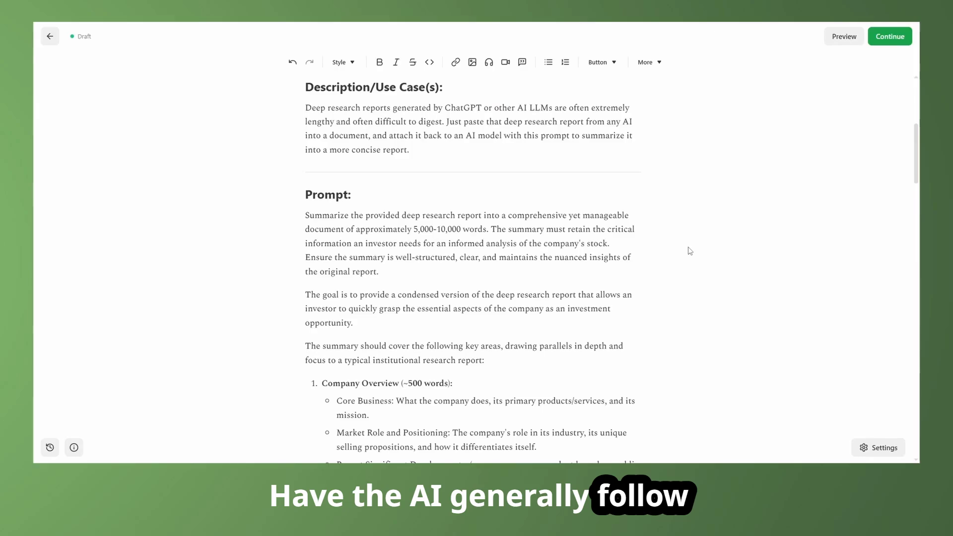
scroll(699, 268, "down", 2)
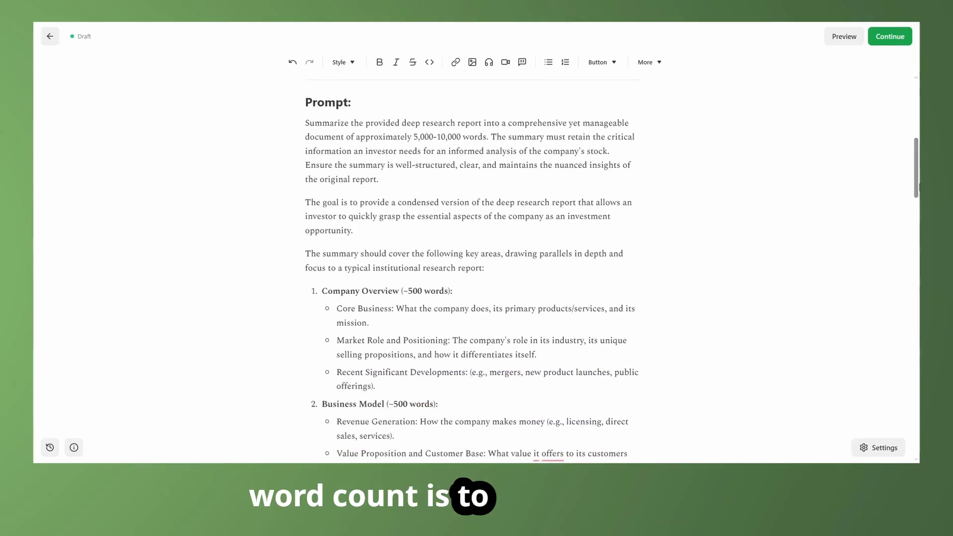
scroll(379, 417, "down", 20)
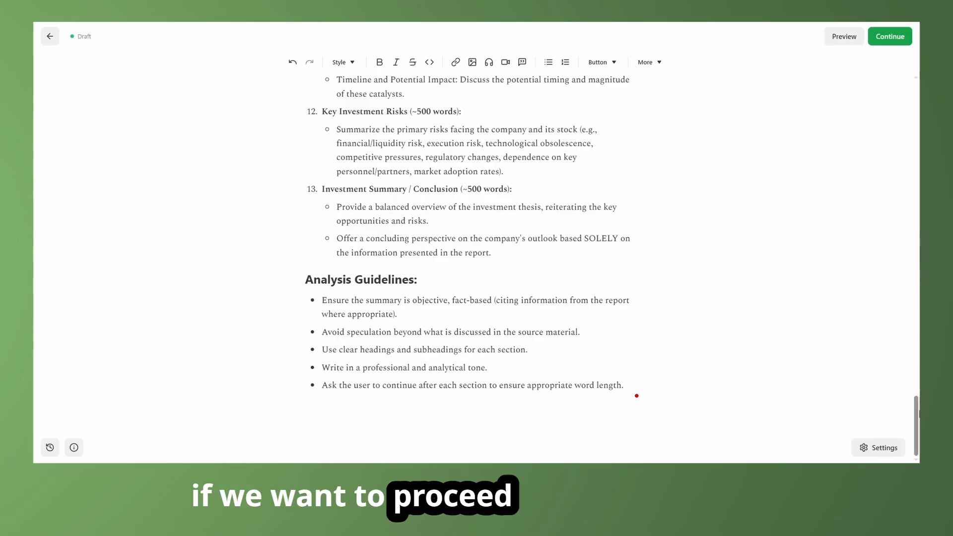
scroll(725, 258, "up", 15)
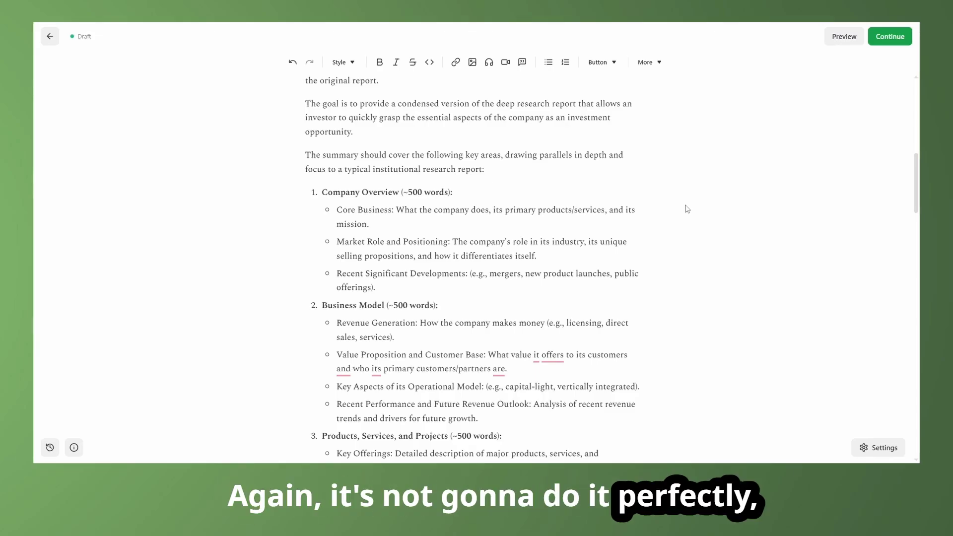
scroll(683, 266, "up", 3)
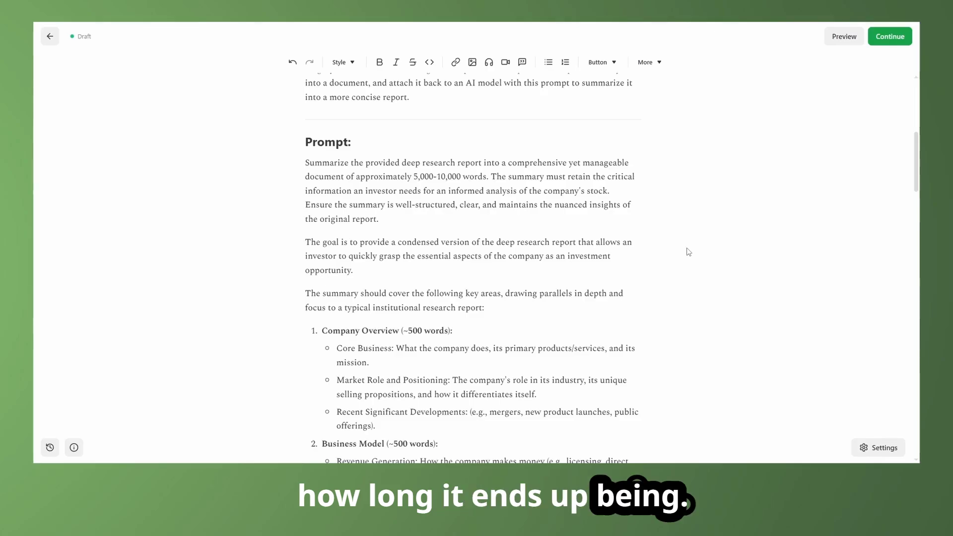
scroll(688, 251, "down", 1)
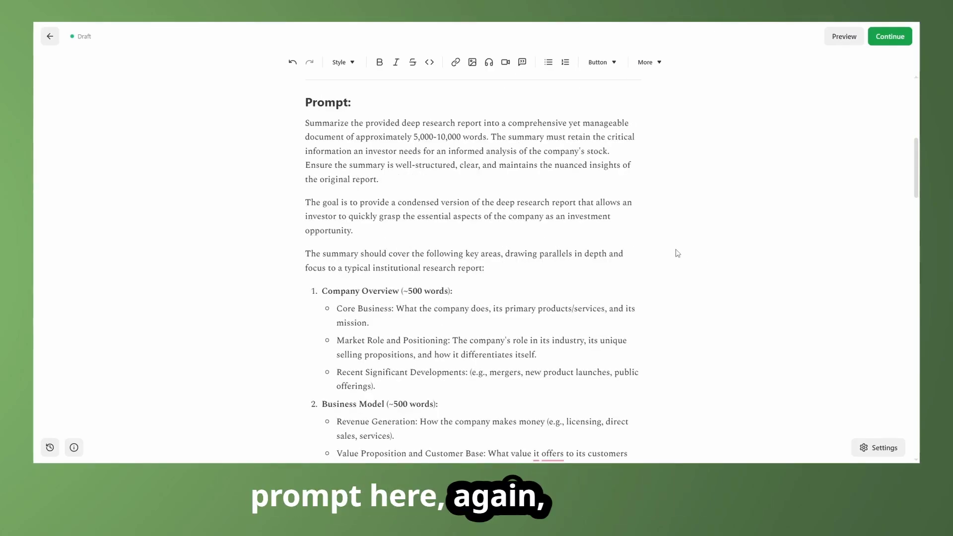
scroll(677, 253, "down", 8)
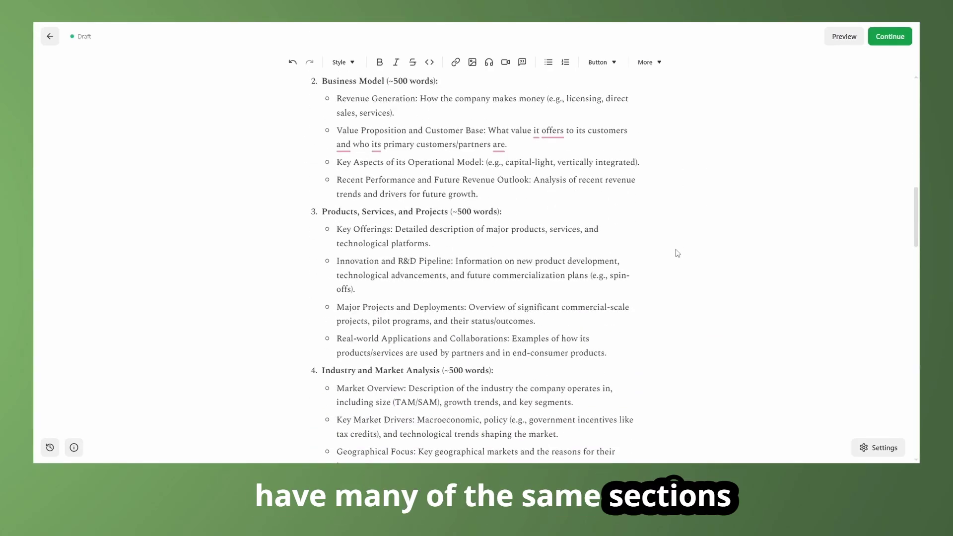
scroll(677, 253, "down", 18)
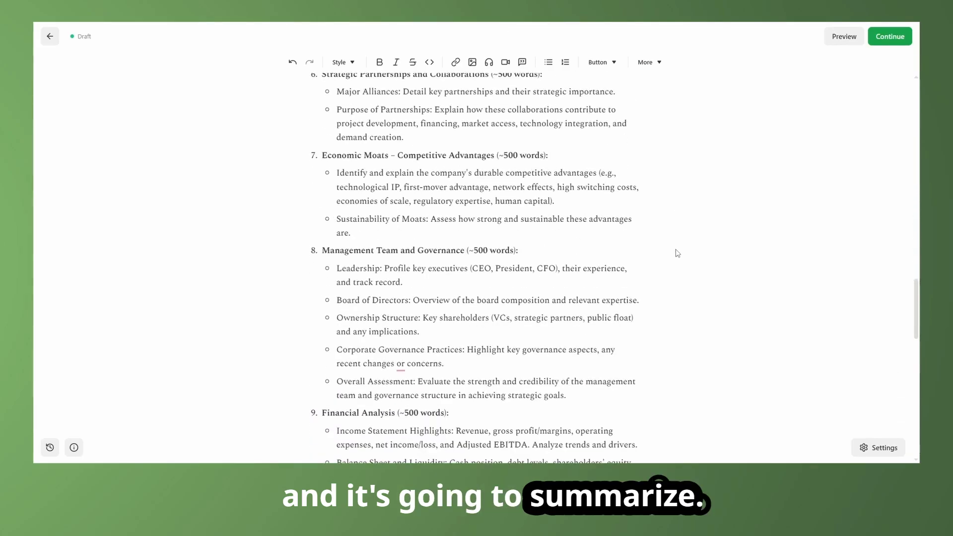
scroll(678, 253, "down", 14)
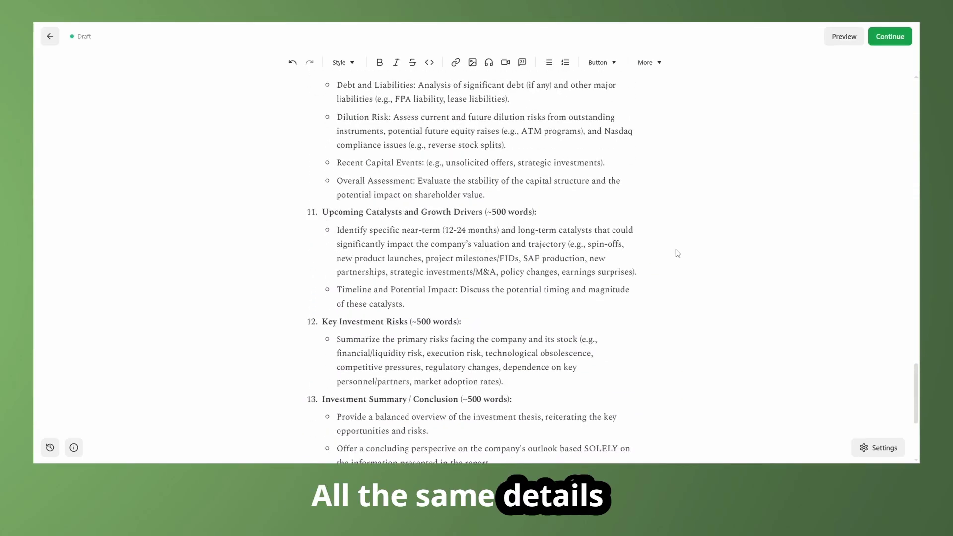
scroll(677, 253, "down", 4)
scroll(677, 253, "down", 2)
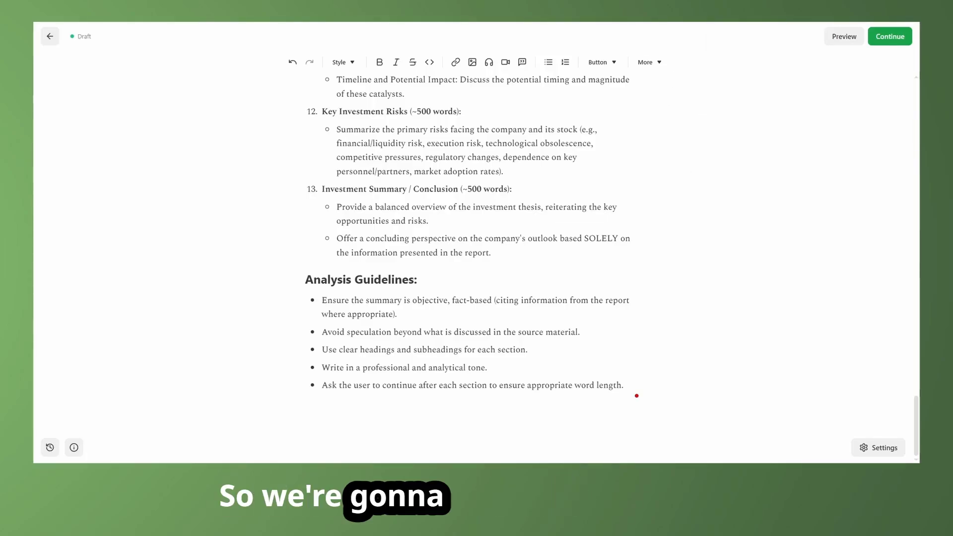
Step: Return to ChatGPT and scroll past the docx upload and summary prompt to '1. Company Overview'
key("alt+Tab")
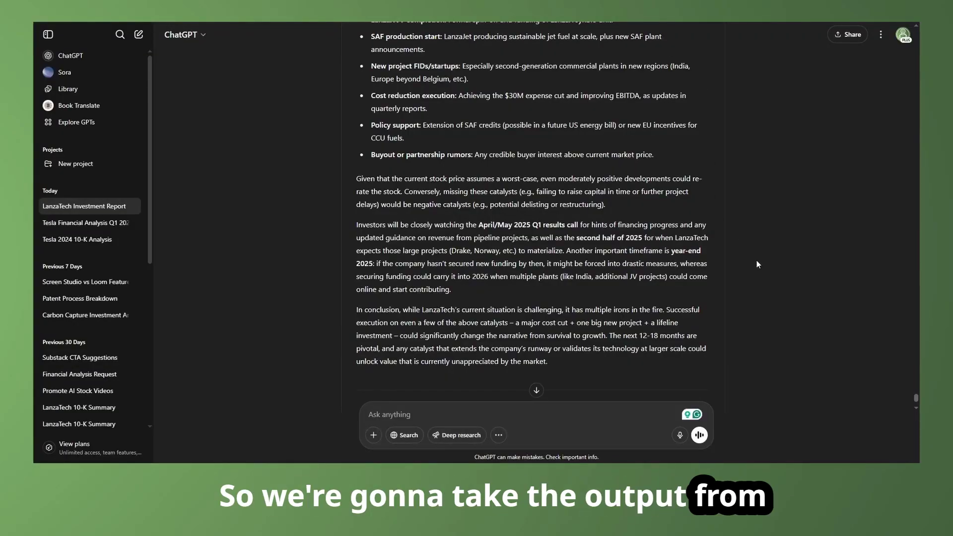
scroll(773, 246, "up", 3)
scroll(784, 231, "down", 3)
scroll(750, 209, "up", 3)
scroll(750, 208, "down", 3)
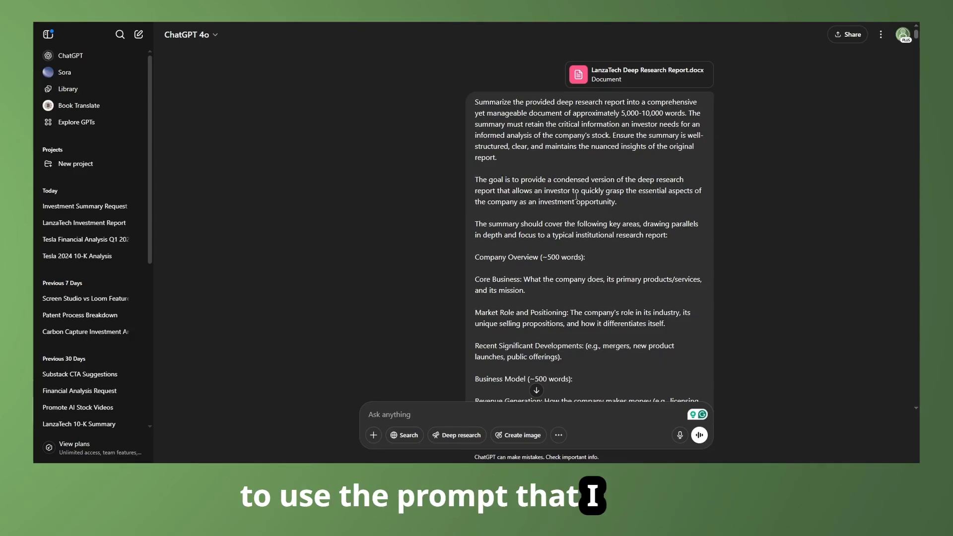
scroll(776, 179, "down", 20)
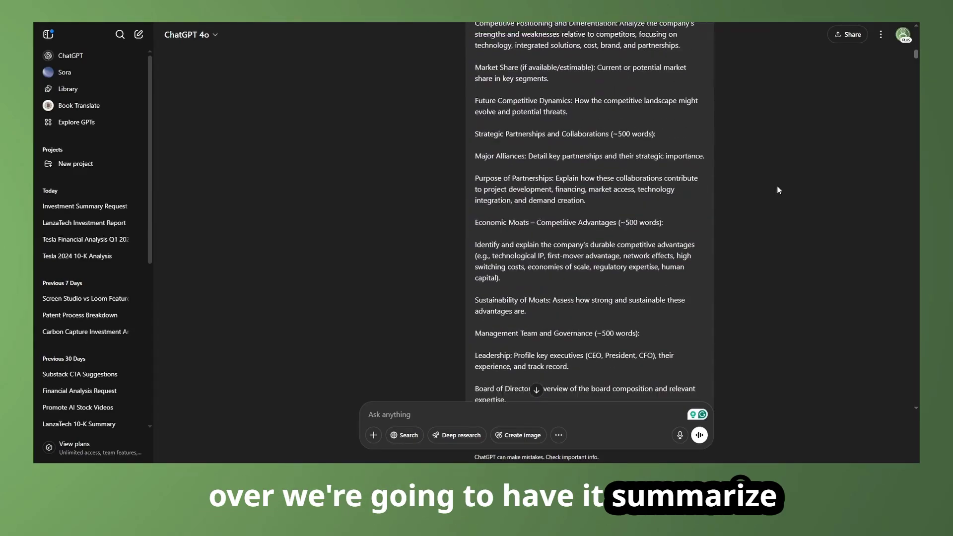
scroll(777, 187, "down", 20)
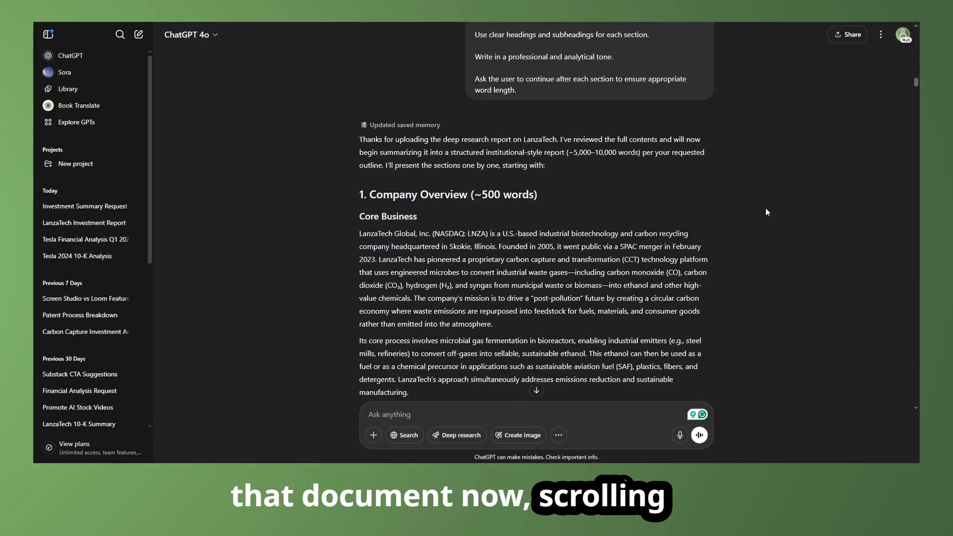
Step: Read through '3. Products, Services, and Projects', including Real-World Applications
scroll(765, 212, "down", 3)
scroll(765, 212, "up", 3)
left_click_drag(916, 85, 913, 161)
scroll(766, 213, "up", 20)
scroll(741, 210, "down", 5)
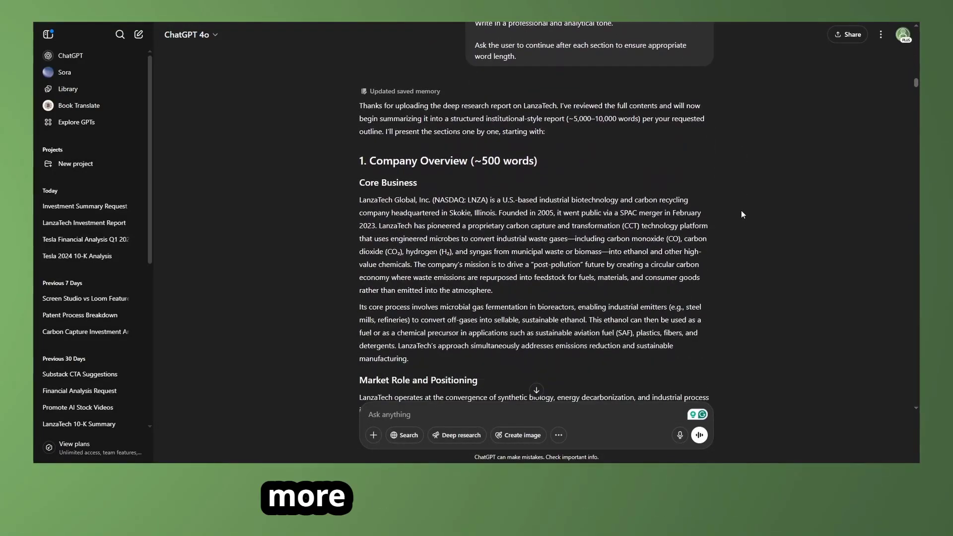
scroll(741, 212, "down", 1)
scroll(741, 212, "down", 1)
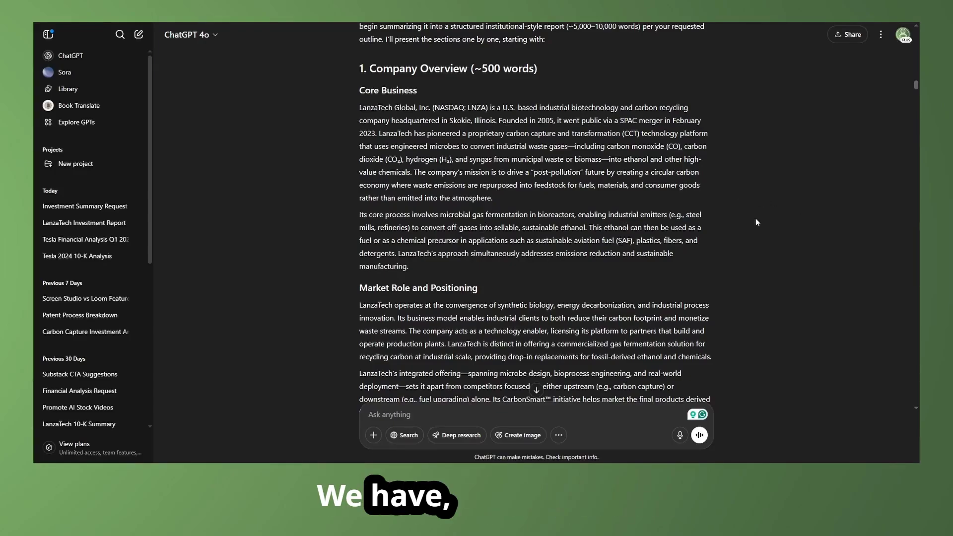
scroll(761, 218, "down", 5)
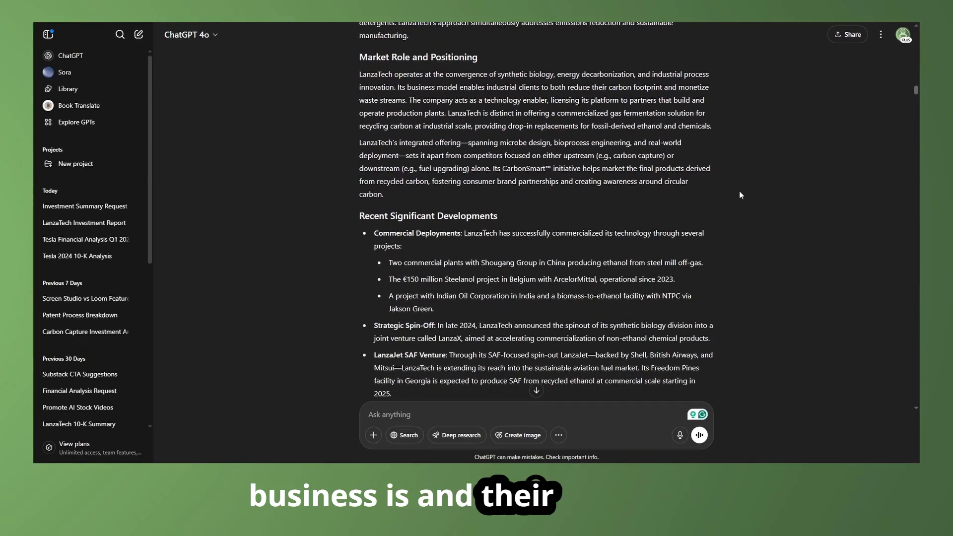
scroll(740, 195, "down", 2)
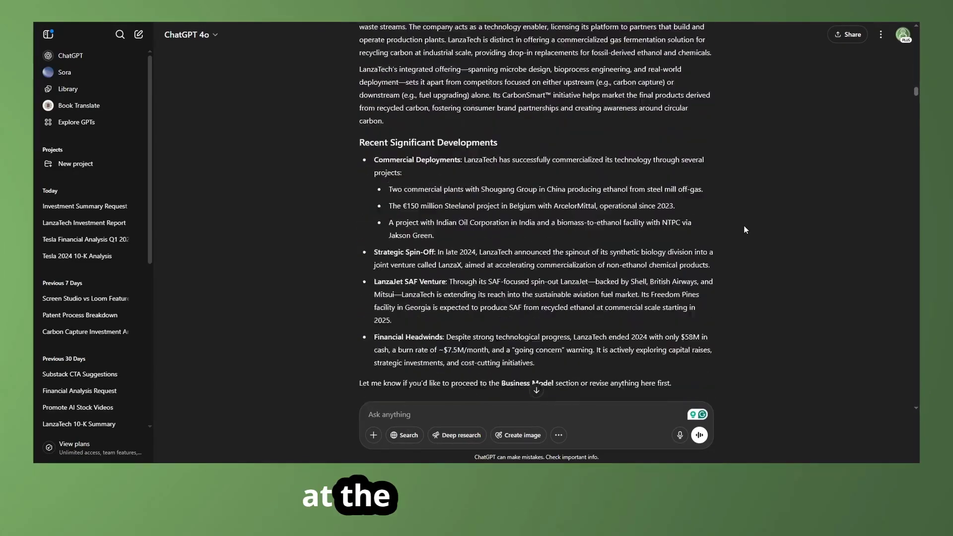
Step: Continue past Collaborations and the Proceed message to '4. Industry and Market Analysis'
scroll(743, 226, "down", 8)
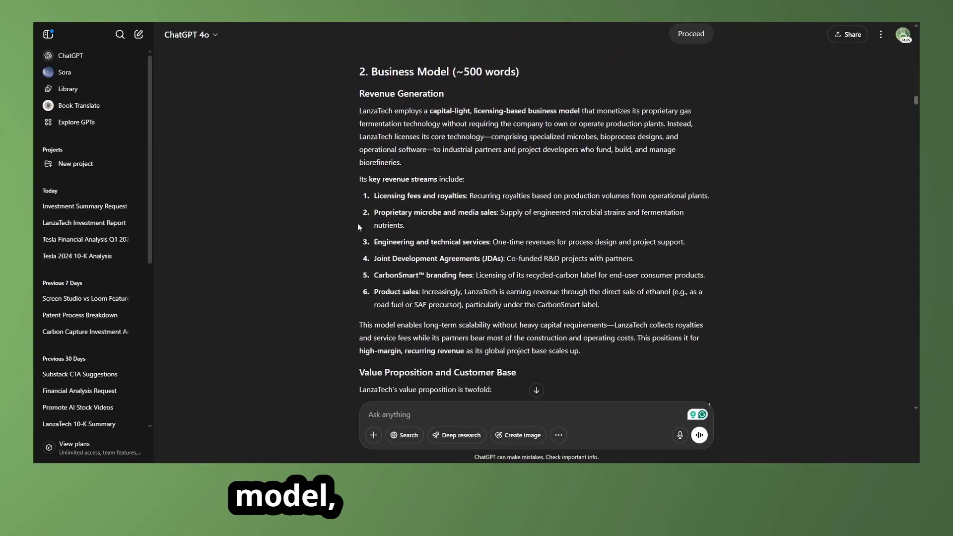
scroll(743, 245, "down", 6)
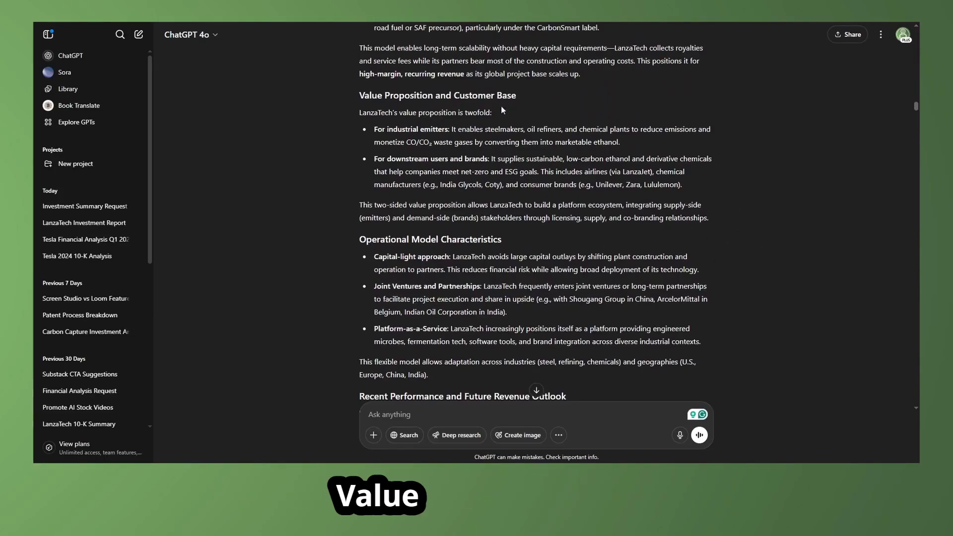
scroll(738, 227, "down", 7)
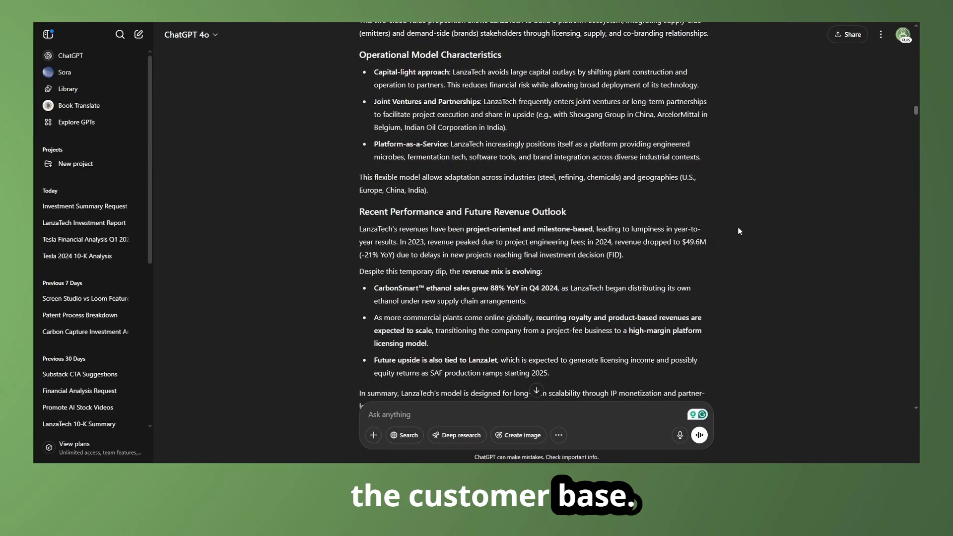
scroll(776, 218, "down", 7)
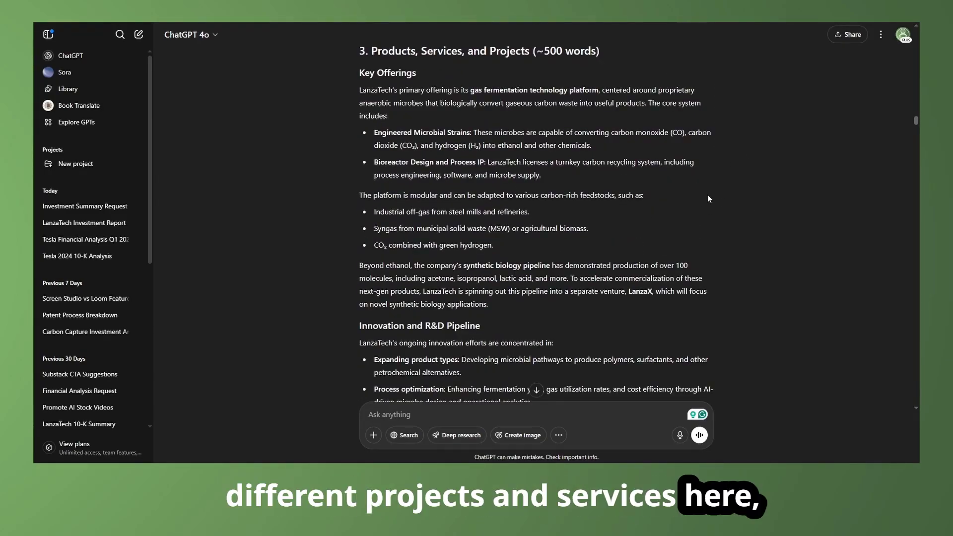
scroll(753, 211, "down", 5)
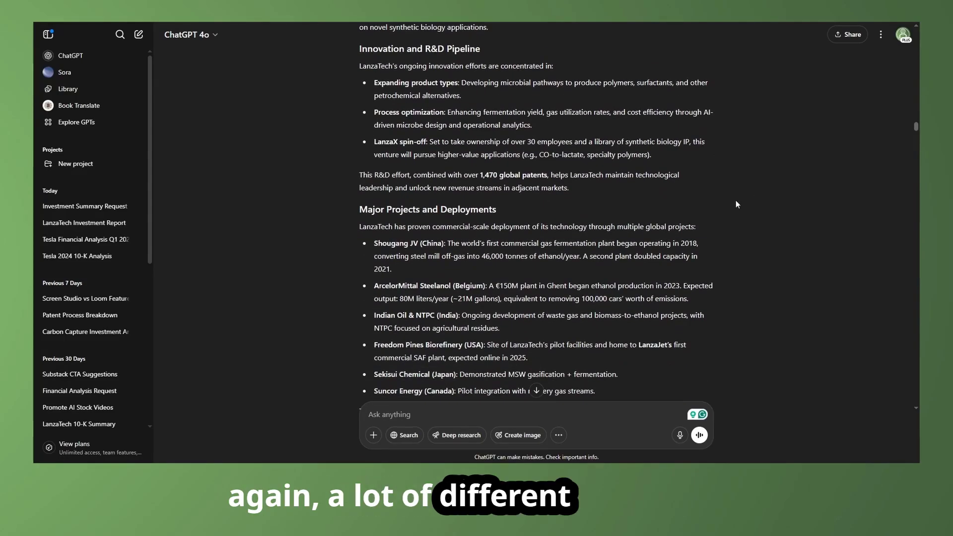
scroll(735, 200, "down", 3)
scroll(758, 216, "down", 3)
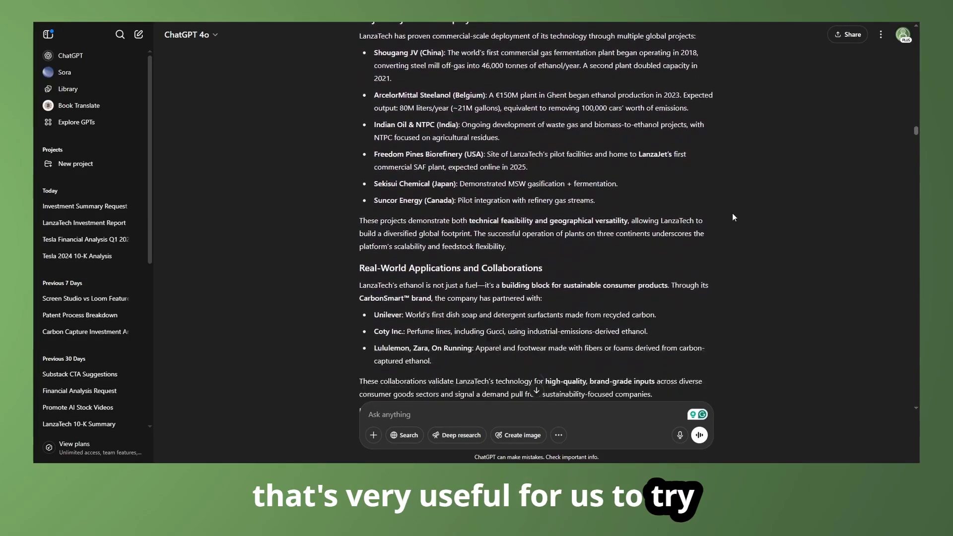
scroll(732, 217, "down", 3)
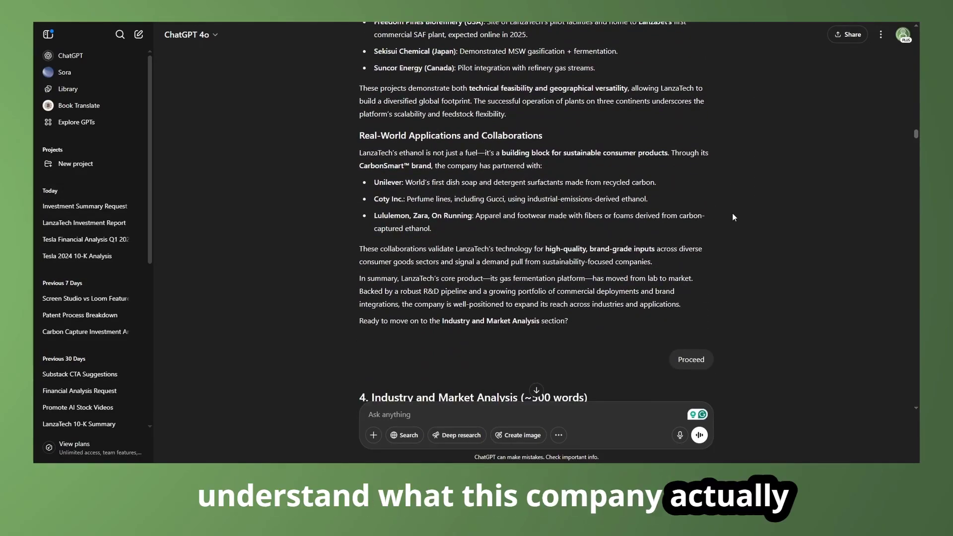
scroll(733, 217, "up", 3)
scroll(732, 217, "down", 3)
Step: Read section 4 and the competitive categories in the Competitive Landscape section
scroll(732, 217, "down", 4)
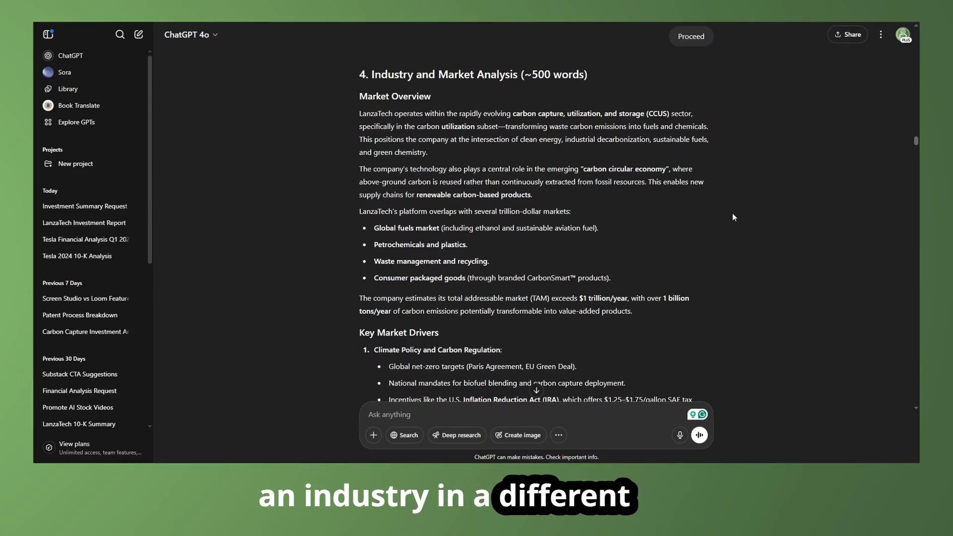
scroll(731, 213, "down", 5)
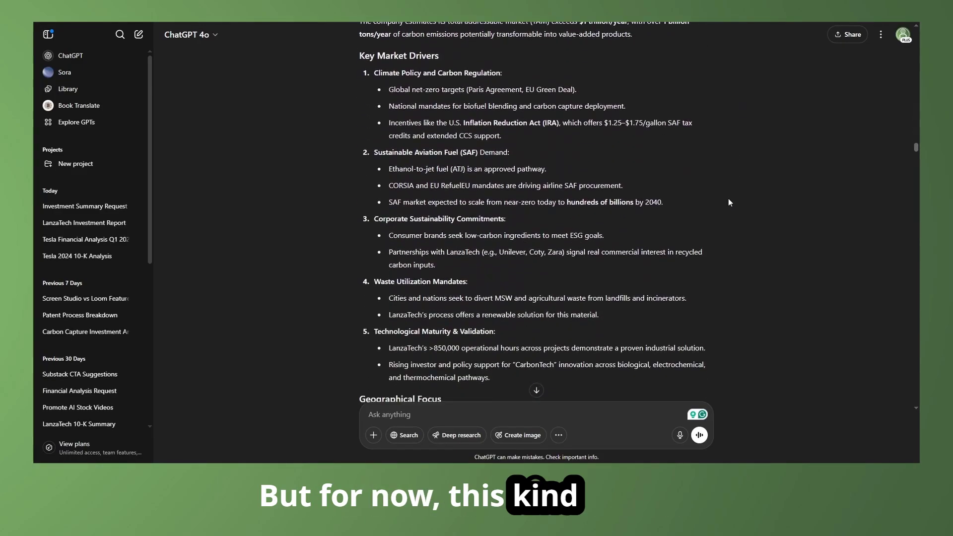
scroll(728, 203, "down", 1)
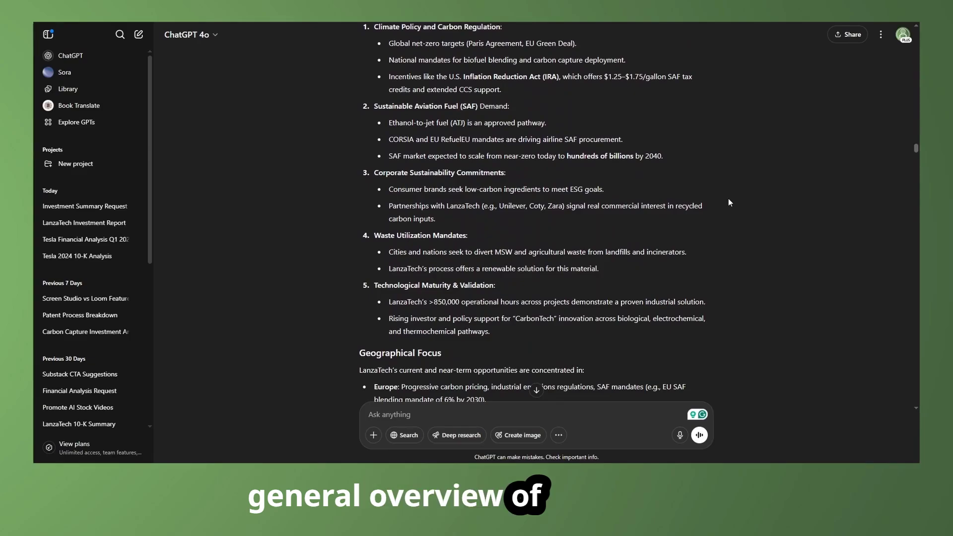
scroll(728, 202, "down", 6)
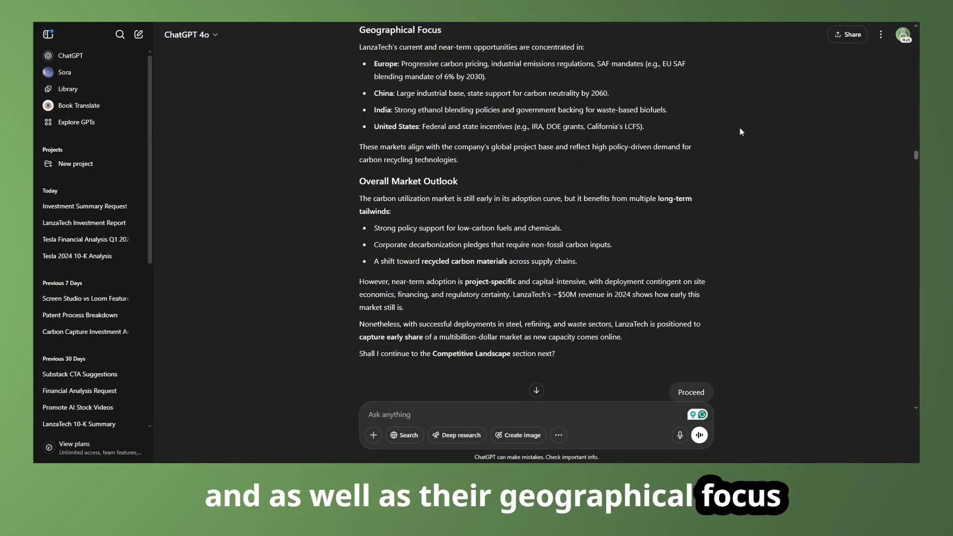
scroll(724, 218, "down", 5)
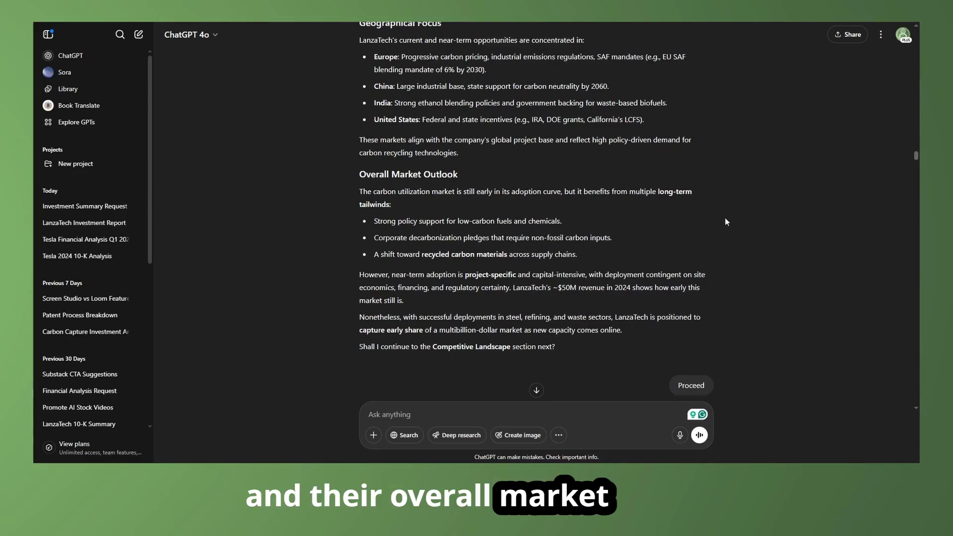
scroll(724, 222, "down", 3)
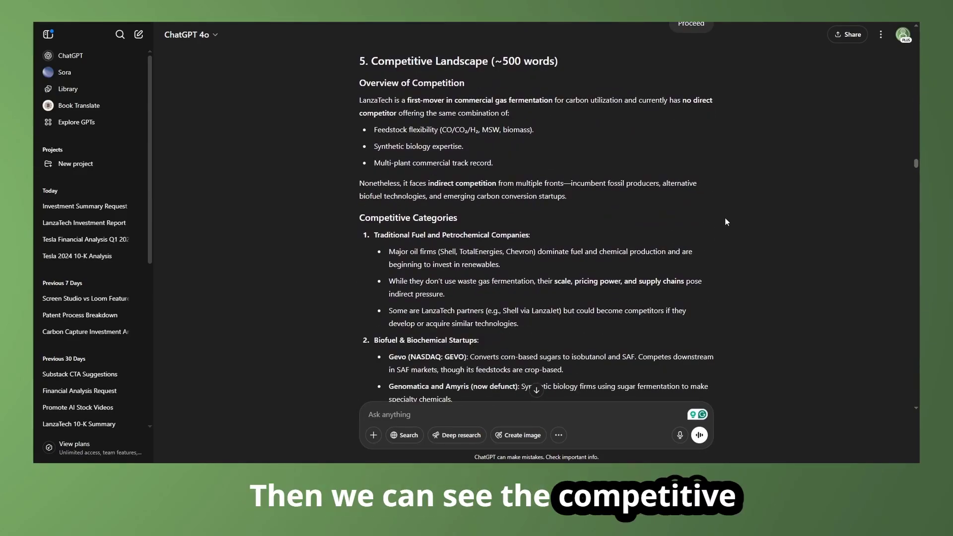
scroll(725, 221, "down", 2)
scroll(724, 222, "down", 2)
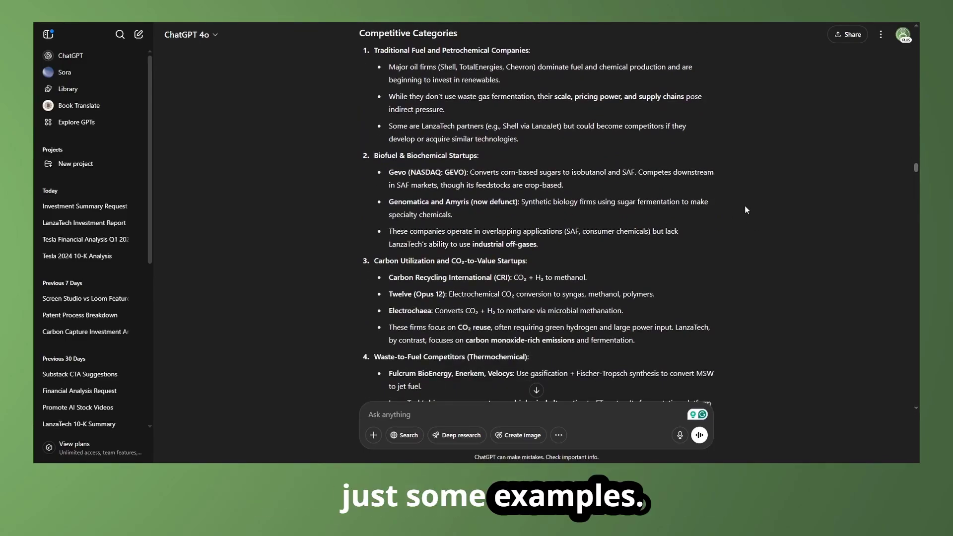
Step: Continue past market share and future competitive dynamics to '6. Strategic Partnerships and Collaborations'
scroll(745, 208, "up", 1)
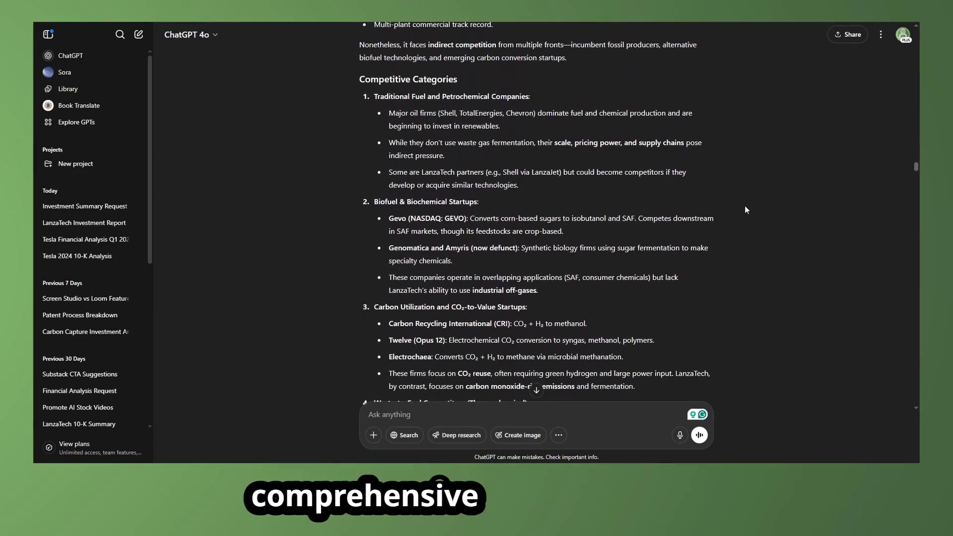
scroll(745, 209, "down", 2)
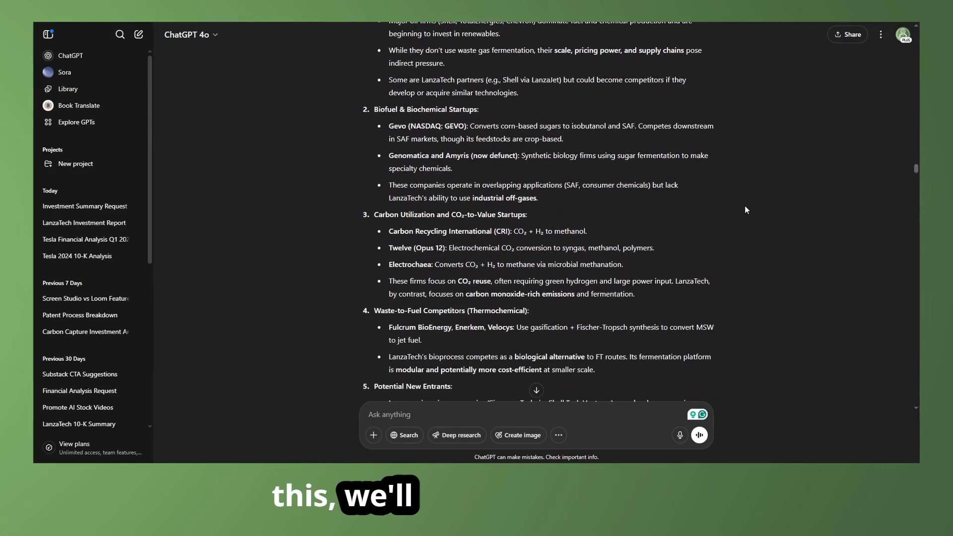
scroll(745, 209, "down", 5)
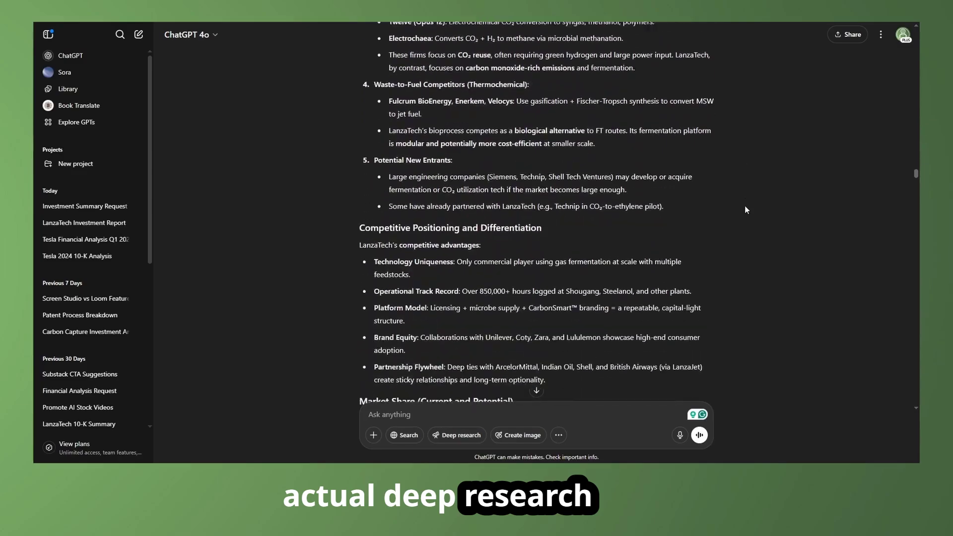
scroll(744, 209, "down", 4)
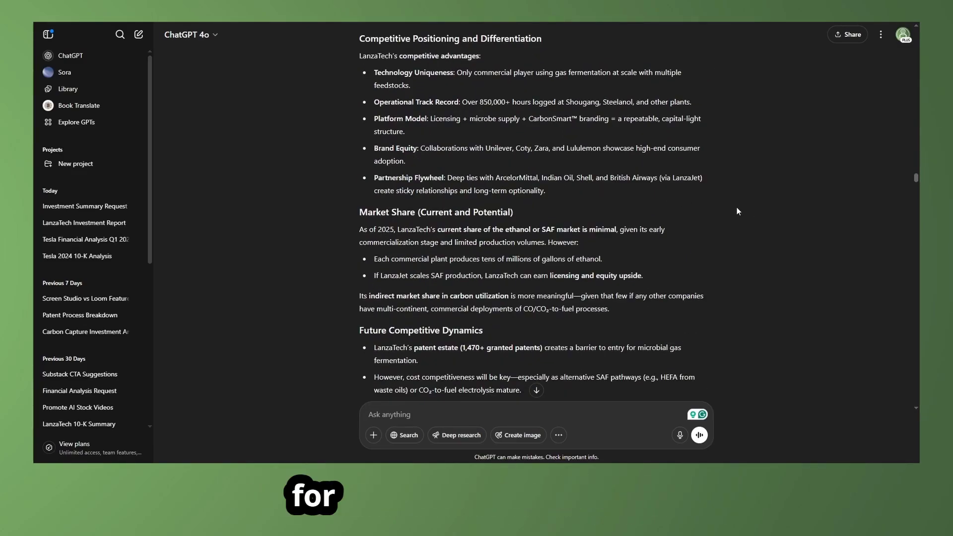
scroll(726, 205, "down", 4)
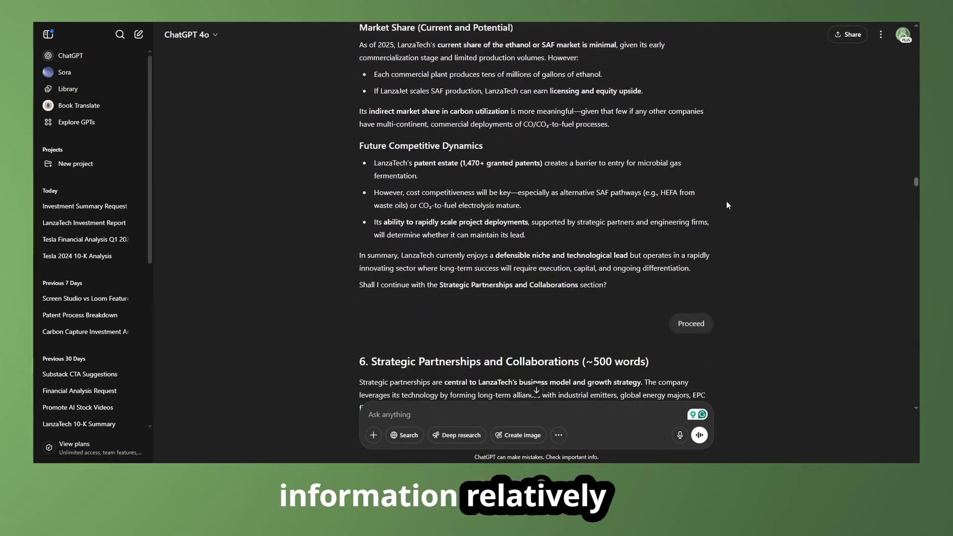
Step: Scroll on through the partnerships material into '8. Management Team and Governance'
scroll(726, 205, "down", 7)
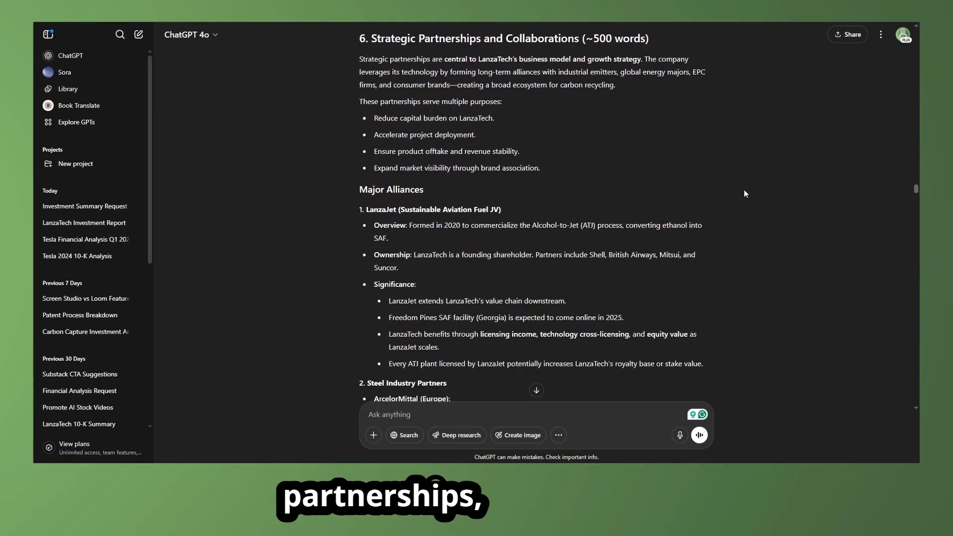
scroll(744, 194, "down", 1)
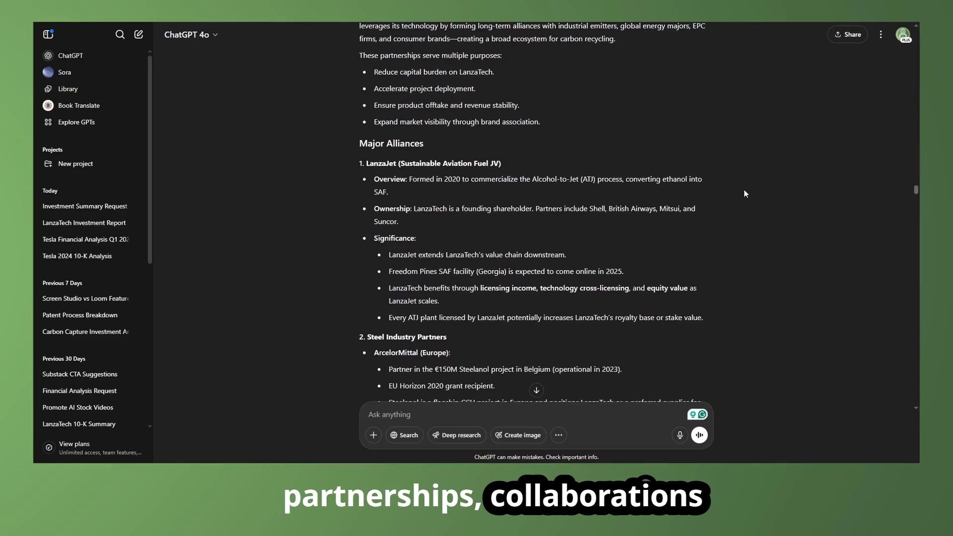
scroll(744, 193, "down", 1)
scroll(743, 192, "down", 1)
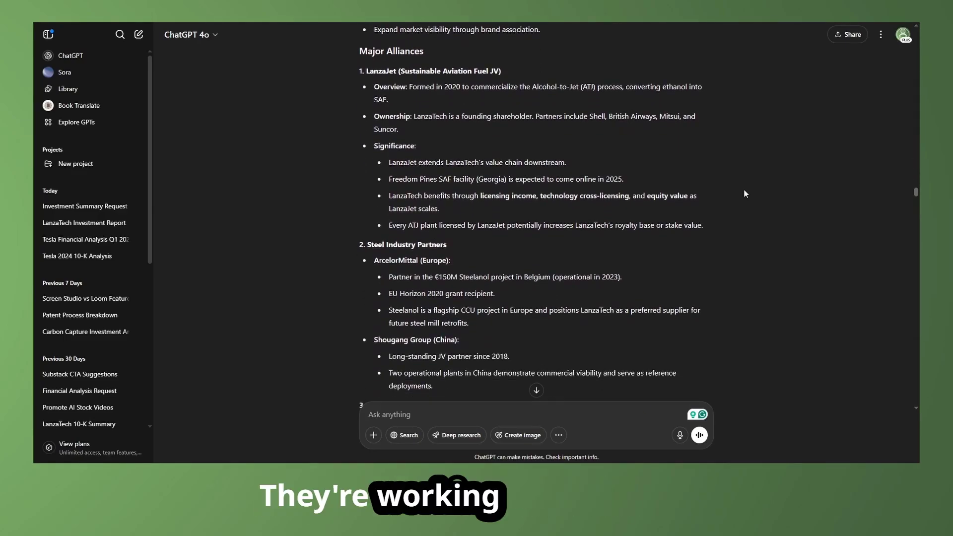
scroll(743, 194, "down", 4)
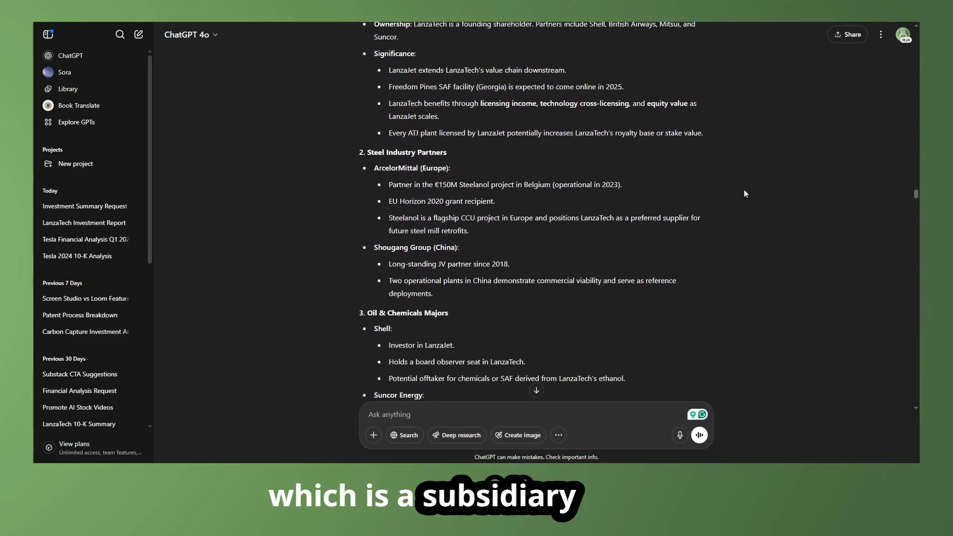
scroll(743, 194, "down", 3)
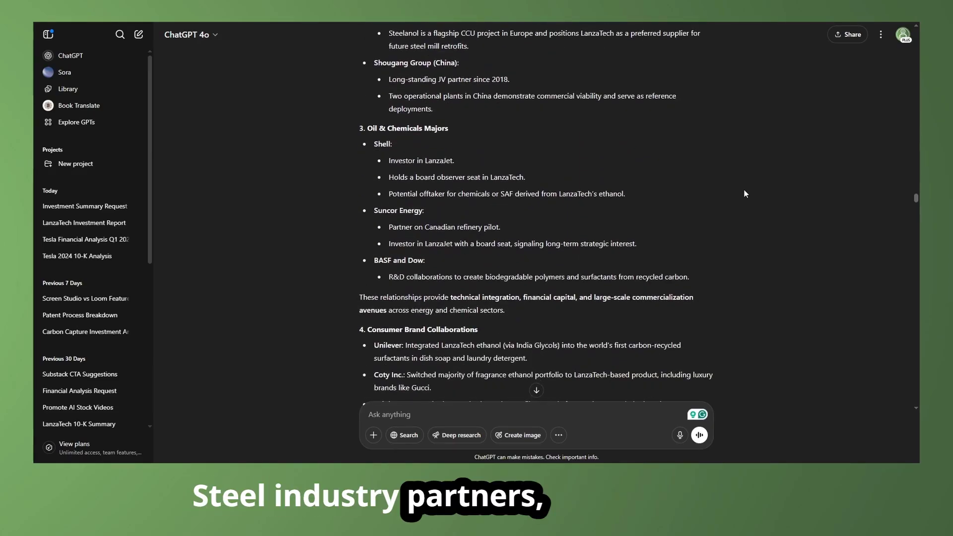
scroll(743, 194, "down", 1)
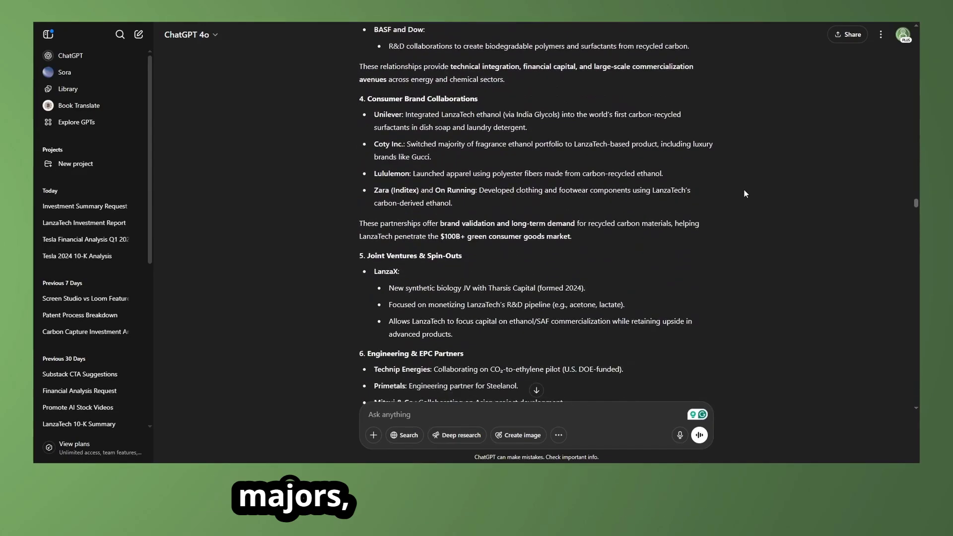
scroll(745, 194, "down", 6)
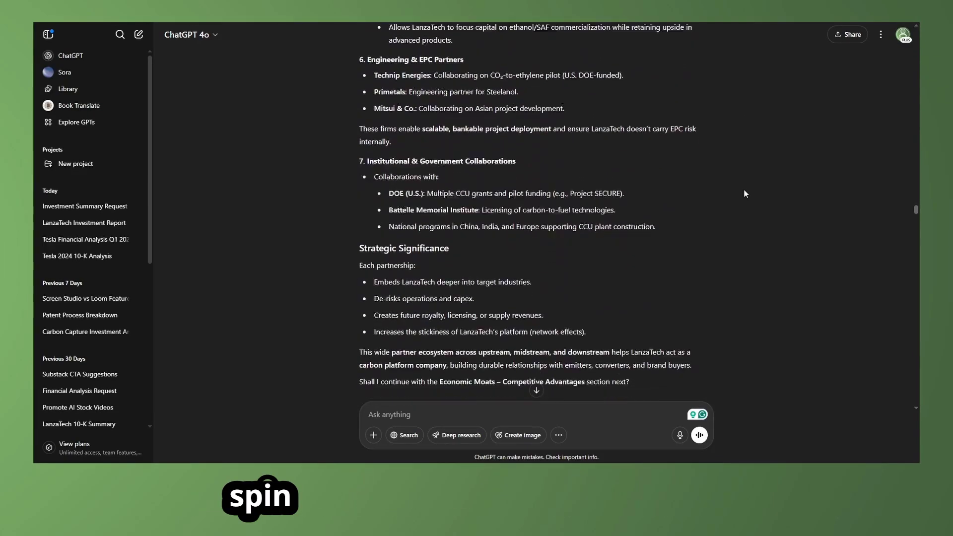
scroll(744, 193, "down", 9)
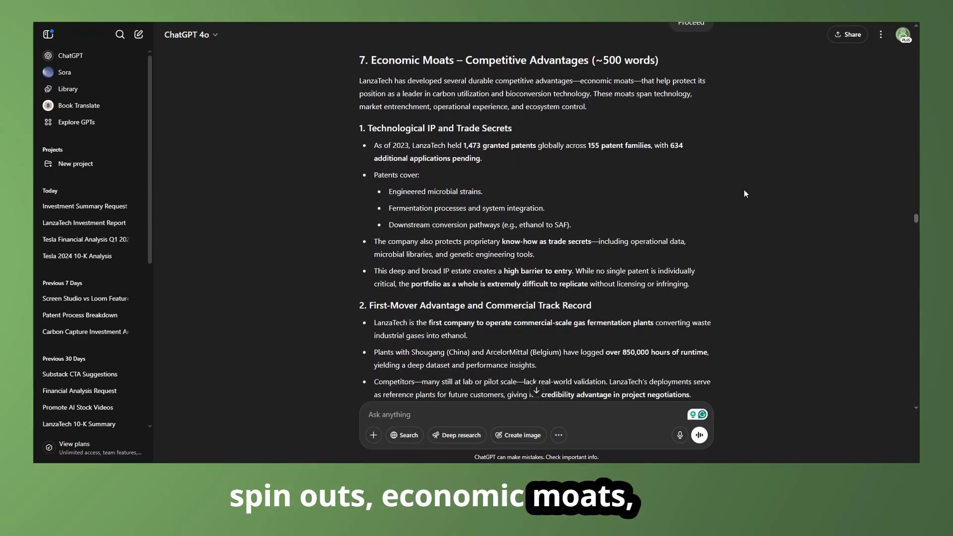
scroll(744, 193, "down", 2)
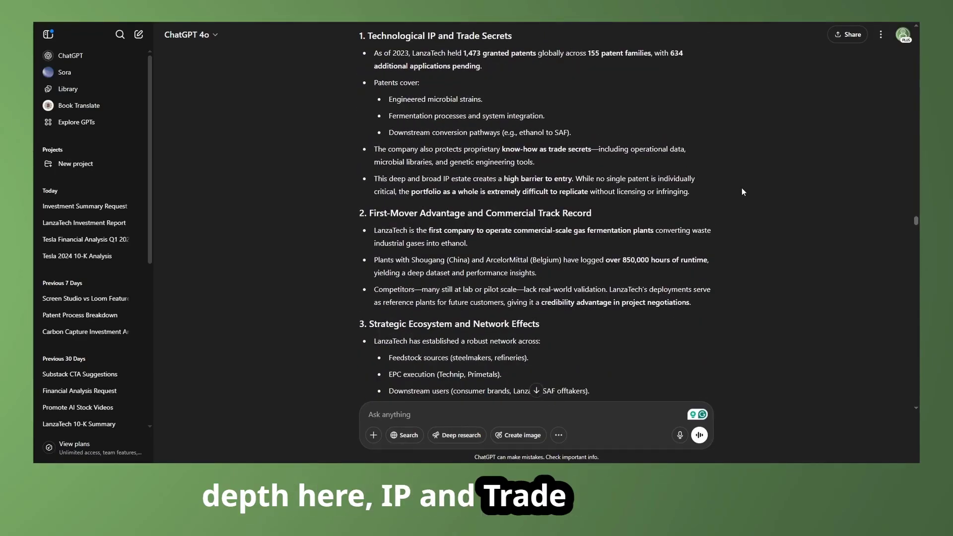
scroll(742, 191, "down", 3)
Step: Finish the governance section and pass the Proceed message to '9. Financial Analysis'
scroll(743, 191, "down", 2)
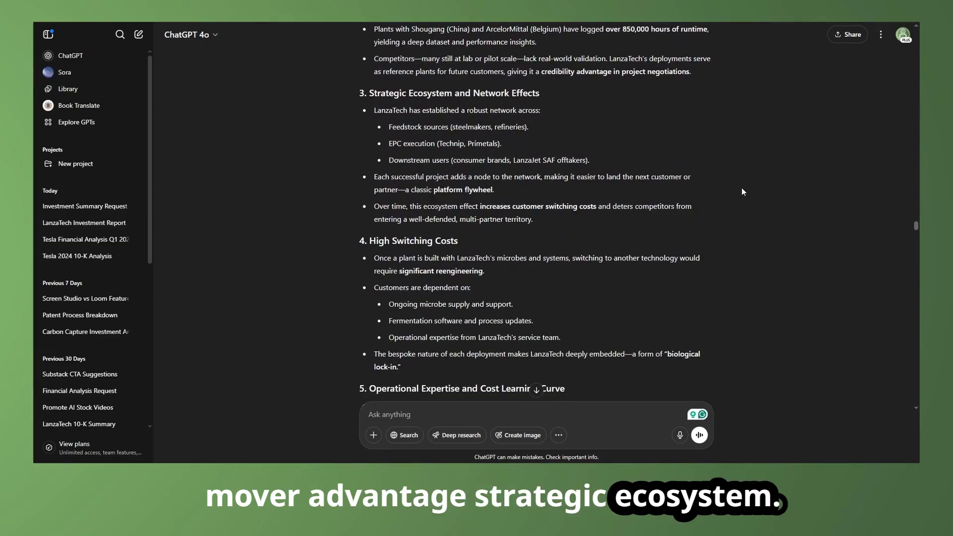
scroll(743, 192, "down", 2)
scroll(743, 192, "down", 2)
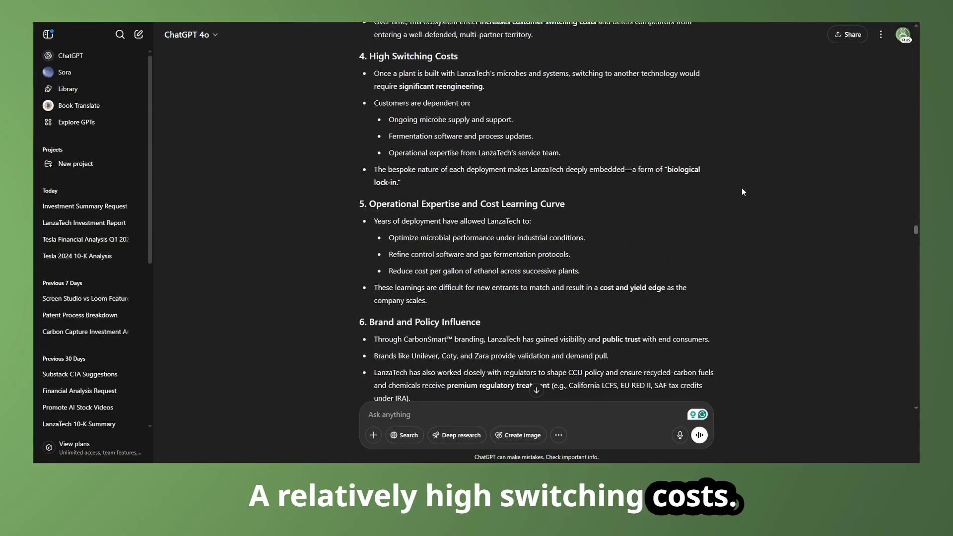
scroll(742, 192, "down", 12)
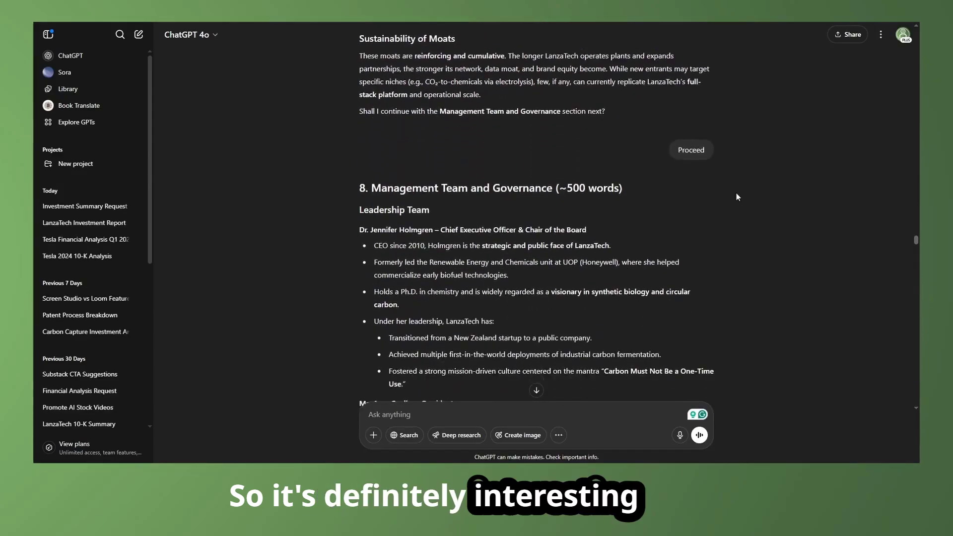
scroll(737, 196, "down", 1)
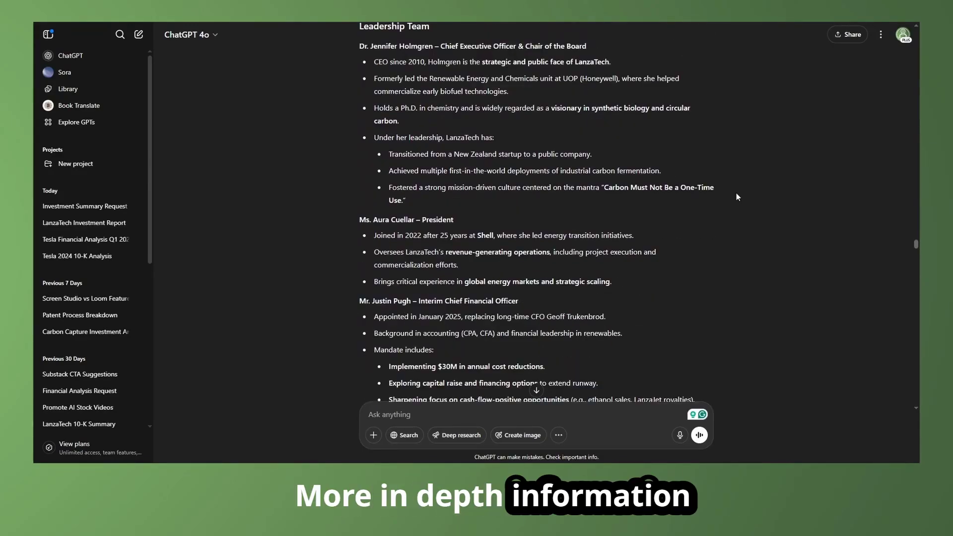
scroll(736, 194, "down", 5)
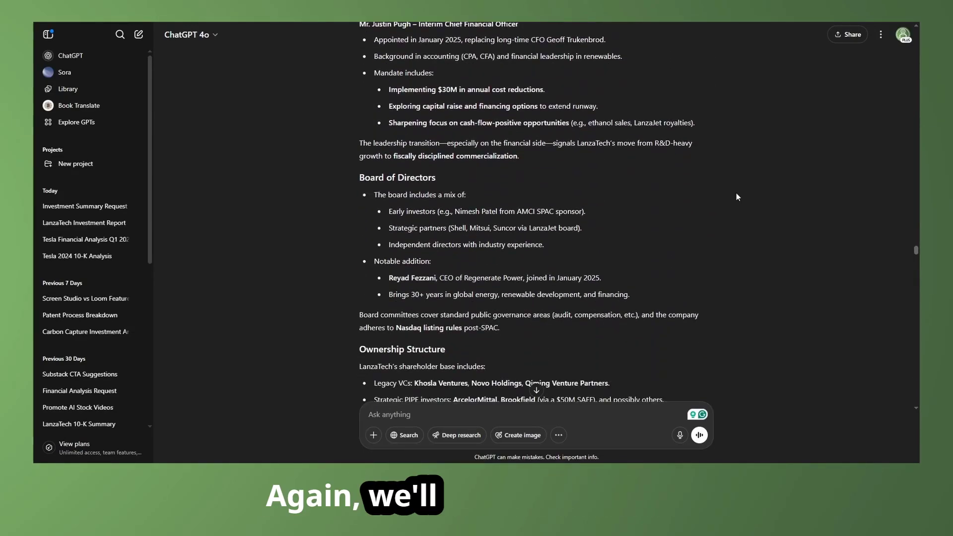
scroll(737, 196, "up", 6)
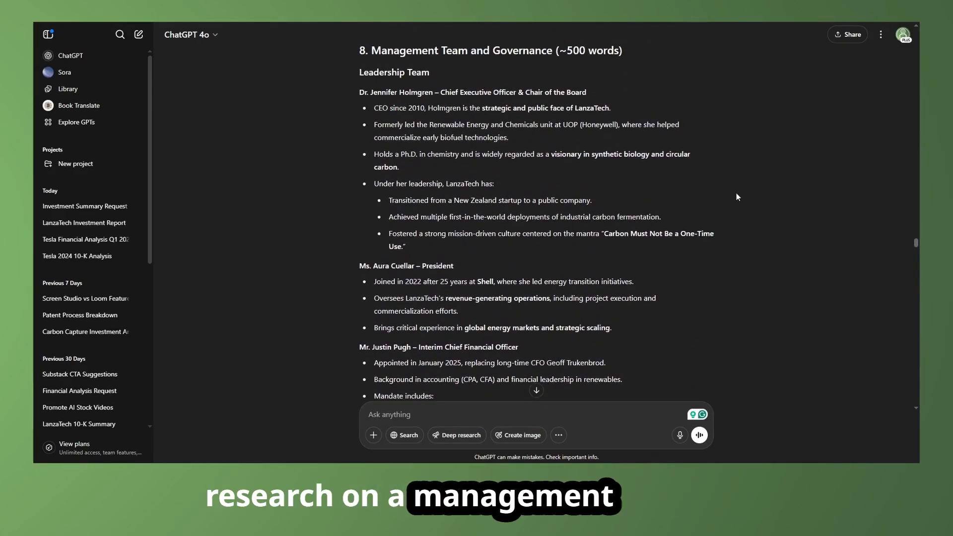
scroll(737, 196, "down", 8)
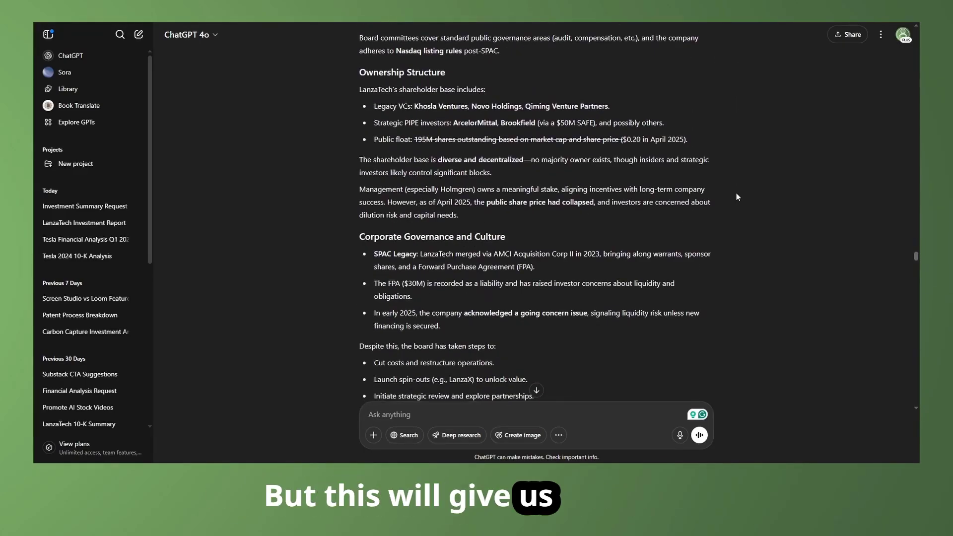
scroll(736, 197, "down", 5)
scroll(736, 196, "down", 8)
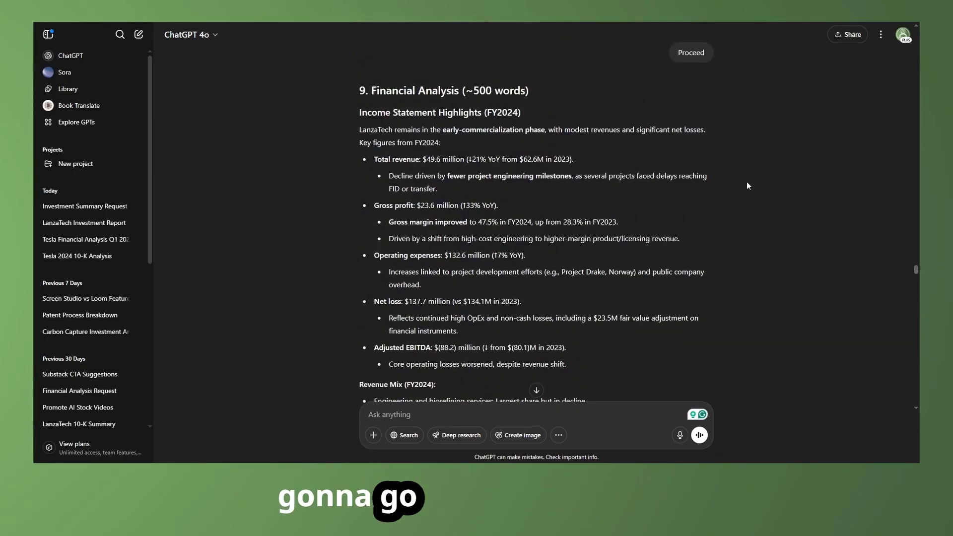
Step: Read '9. Financial Analysis' and '10. Capital Structure and Dilution Risk'
scroll(735, 191, "down", 1)
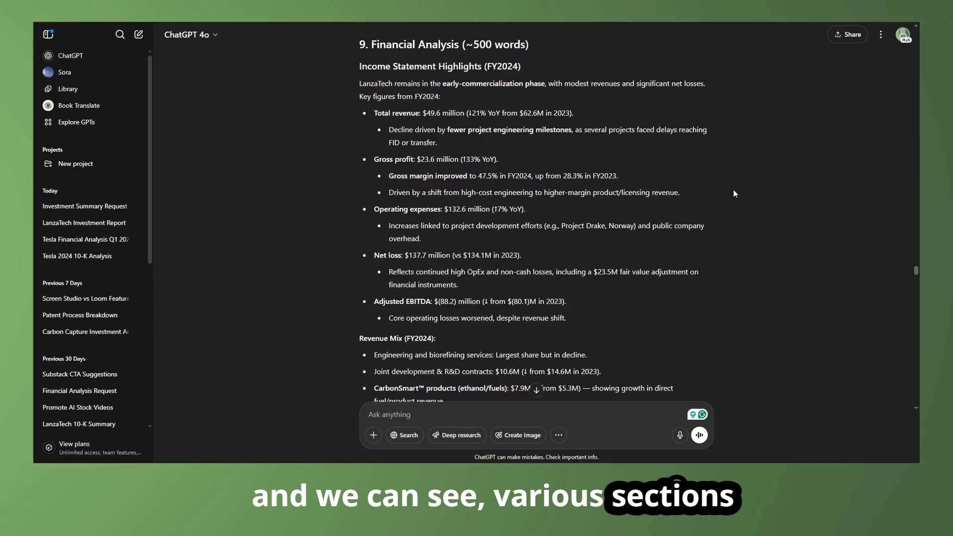
scroll(735, 194, "down", 3)
scroll(734, 193, "down", 5)
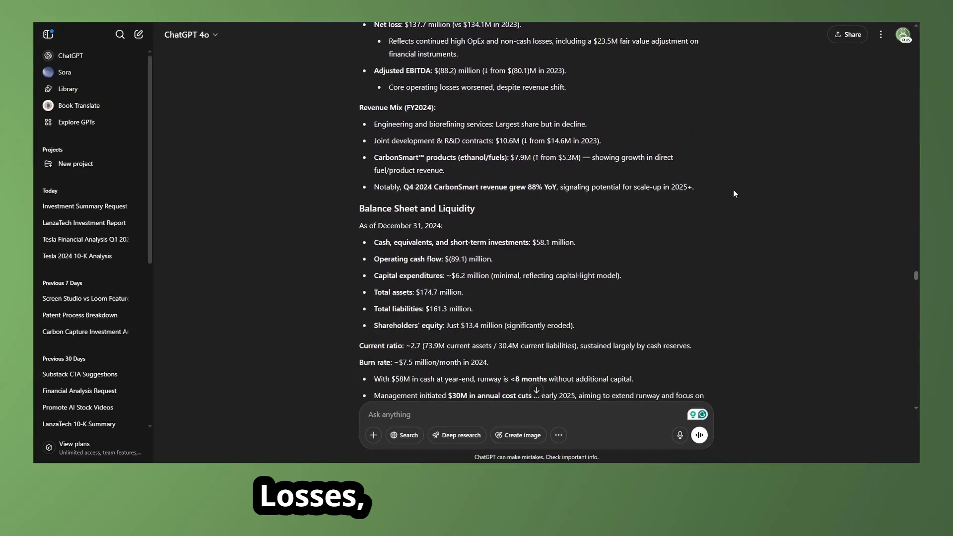
scroll(734, 193, "down", 6)
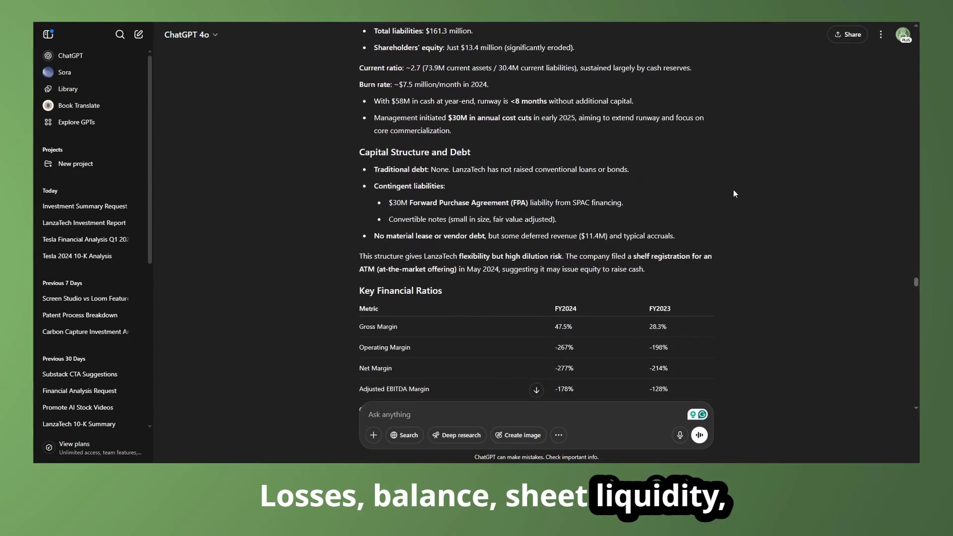
scroll(733, 189, "down", 2)
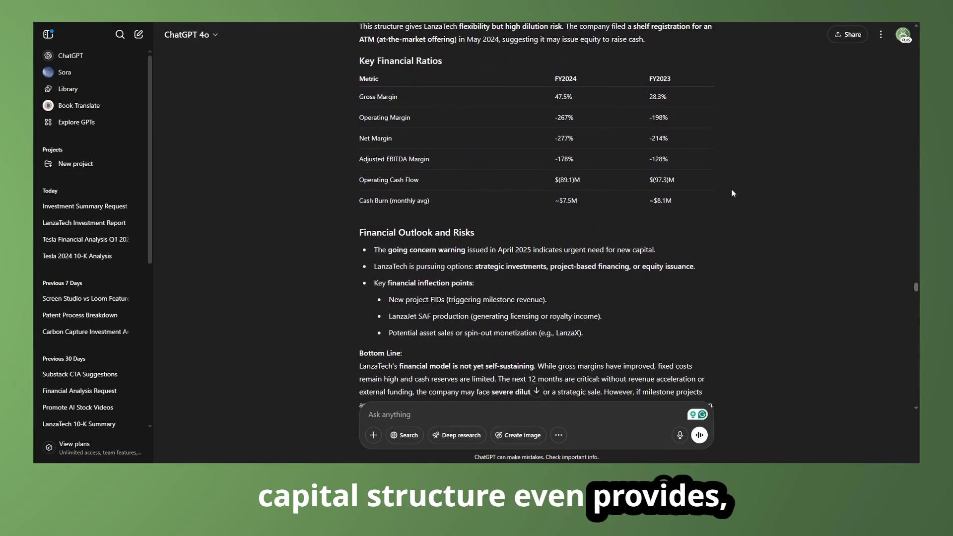
scroll(731, 193, "down", 11)
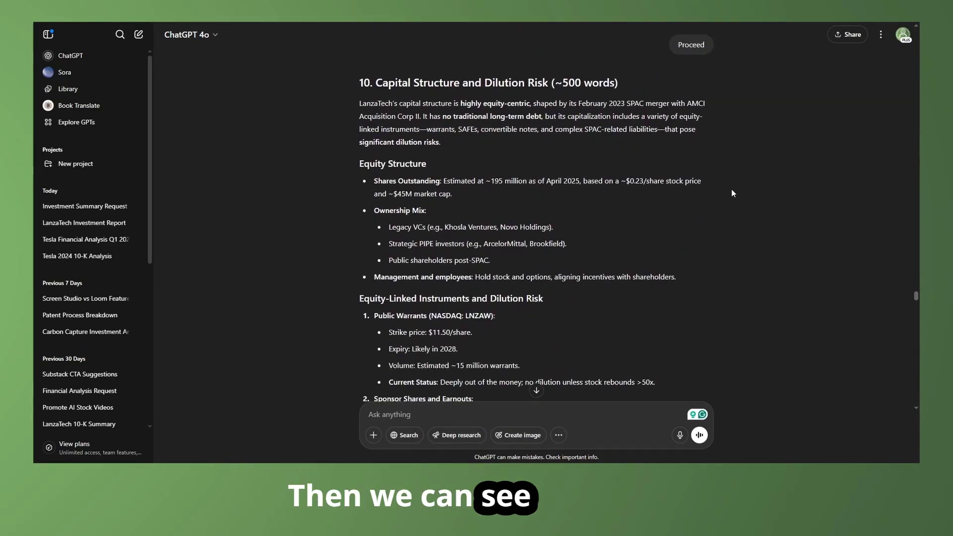
scroll(732, 193, "down", 2)
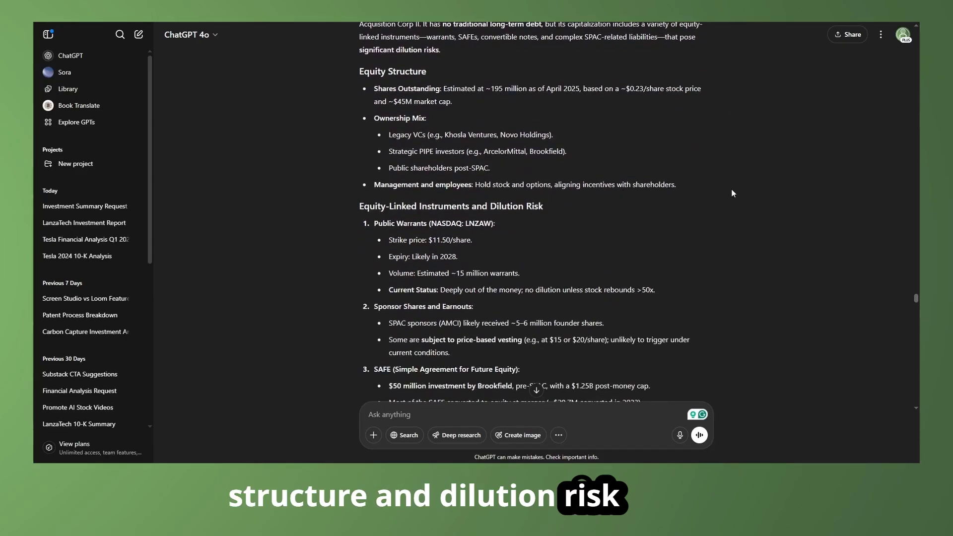
scroll(731, 193, "down", 9)
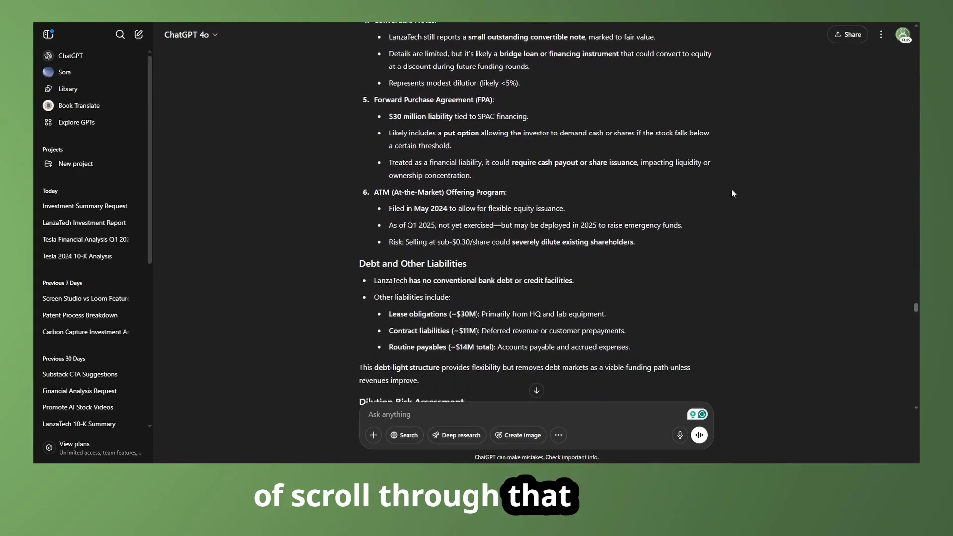
Step: Continue through the near- and long-term catalysts to '12. Key Investment Risks'
scroll(732, 193, "down", 3)
scroll(726, 158, "down", 6)
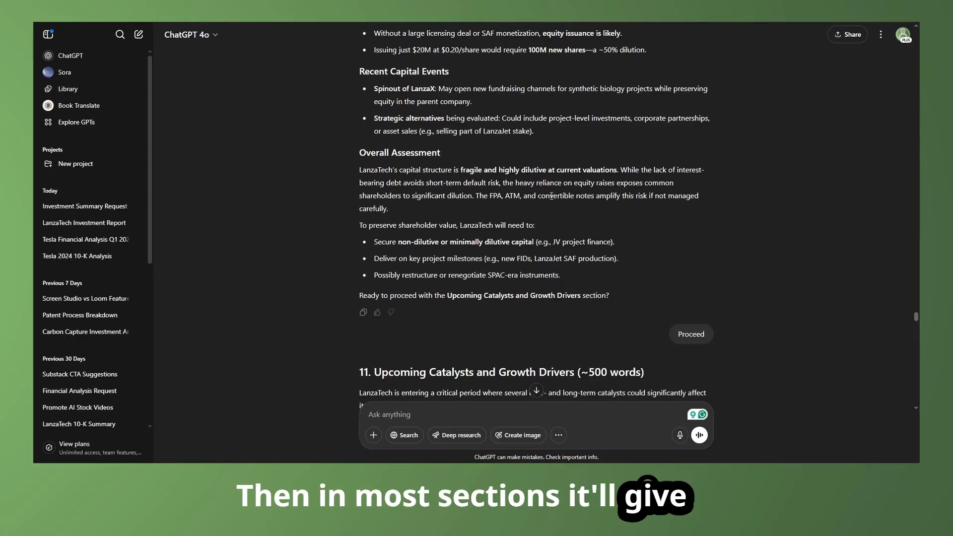
scroll(748, 211, "down", 5)
scroll(766, 211, "down", 2)
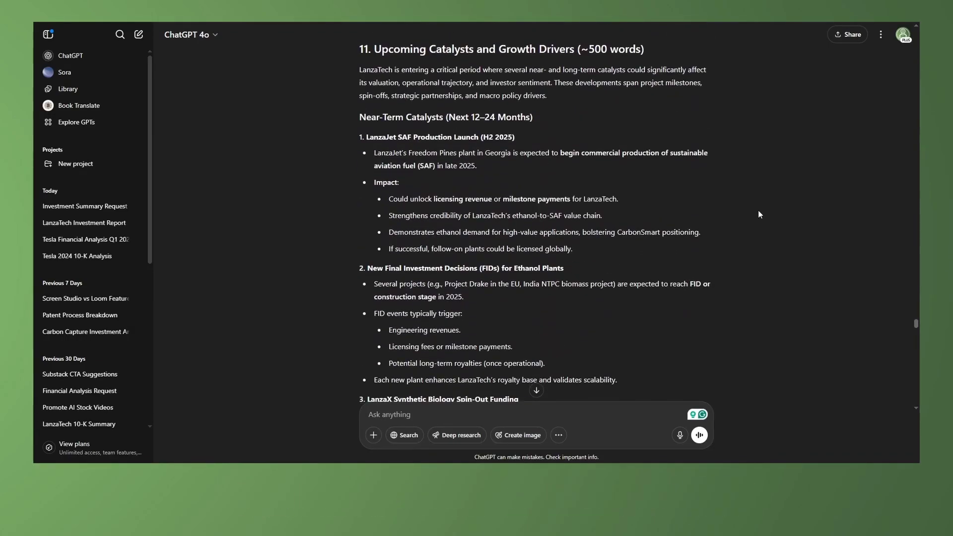
scroll(758, 211, "down", 2)
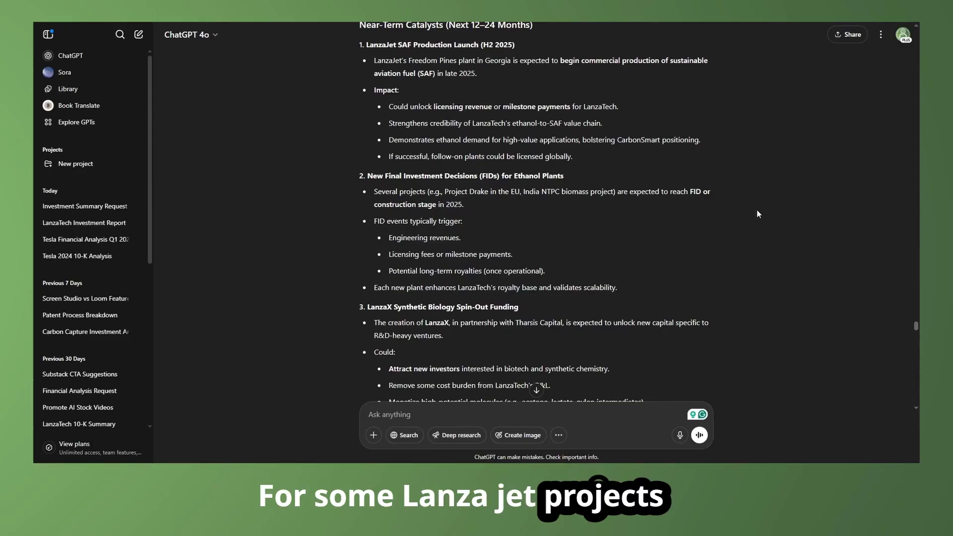
scroll(757, 209, "down", 6)
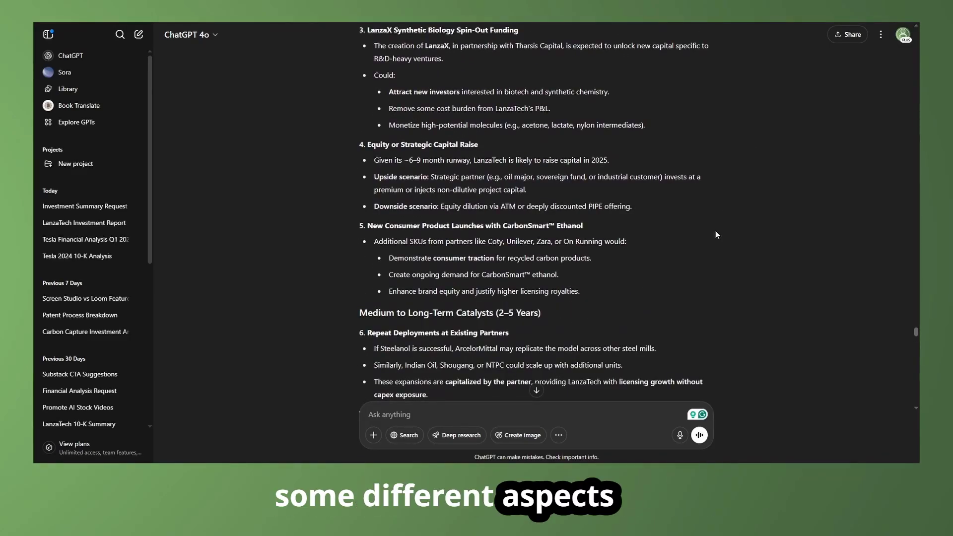
scroll(694, 223, "down", 5)
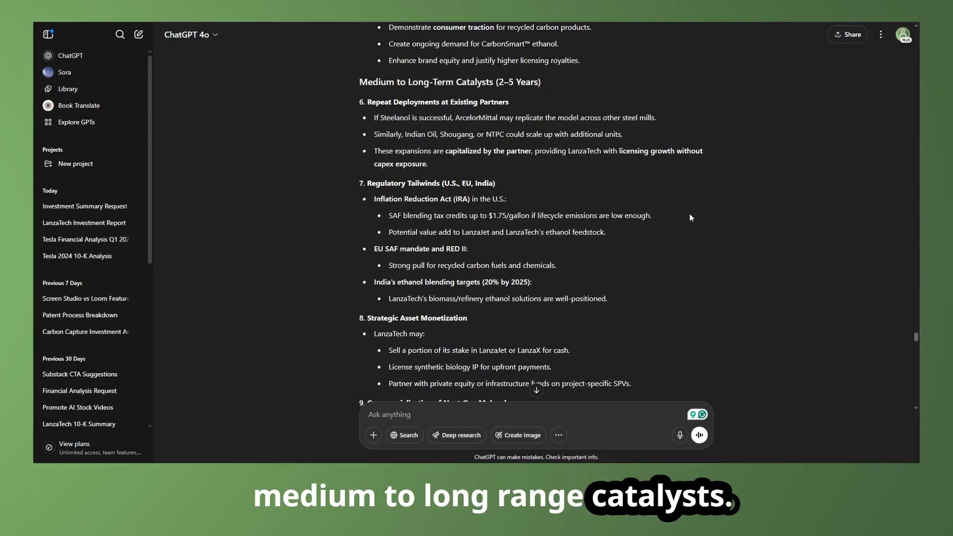
scroll(690, 213, "down", 15)
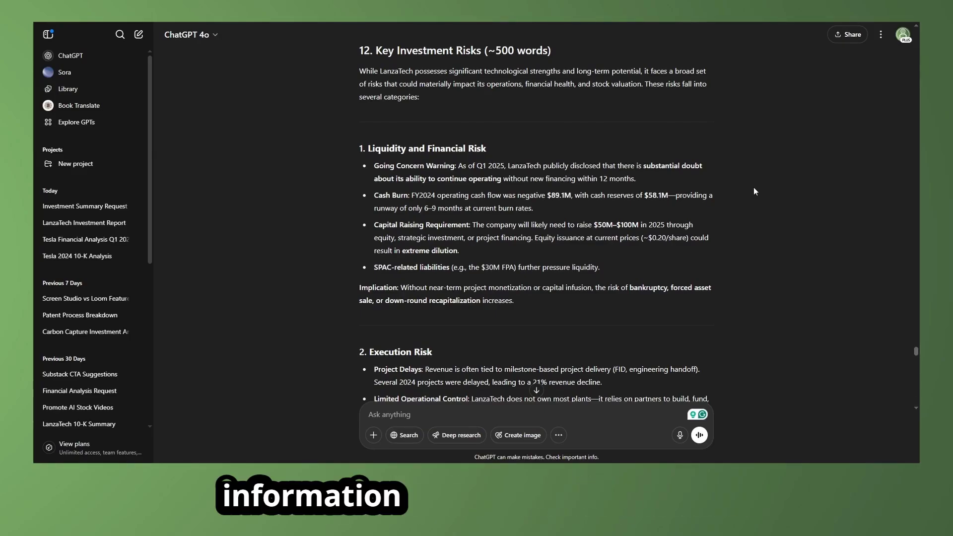
Step: Read the Key Investment Risks and Investment Summary down to the report's final Conclusion
scroll(754, 188, "down", 2)
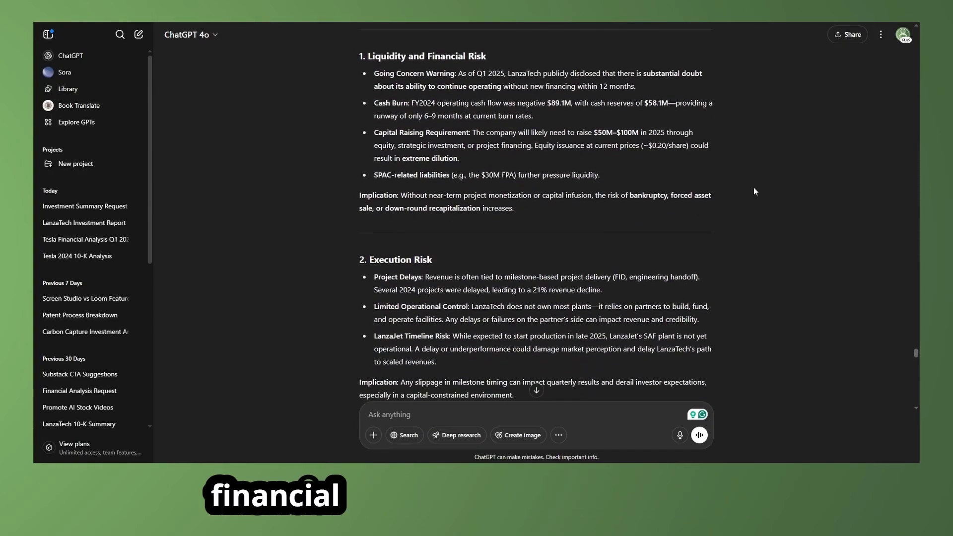
scroll(753, 188, "down", 6)
scroll(753, 191, "down", 2)
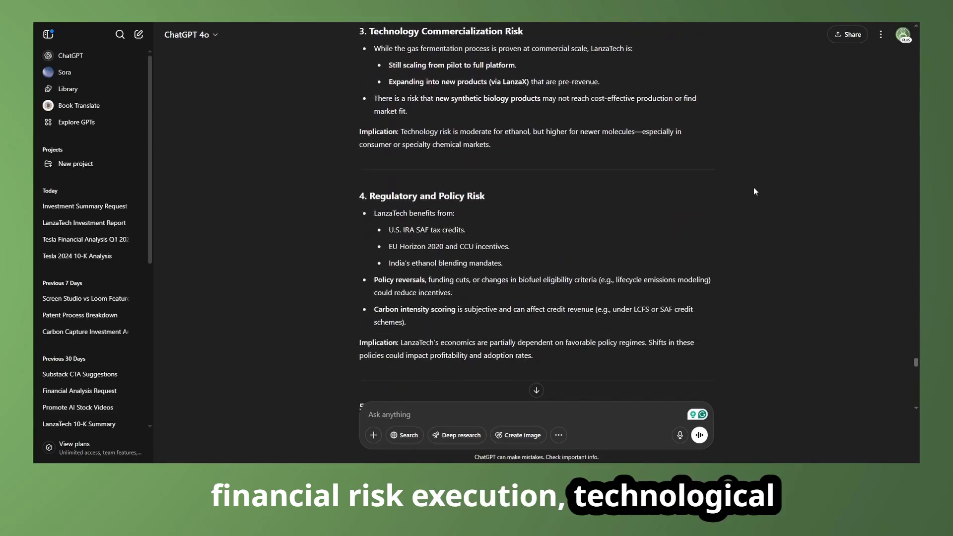
scroll(754, 191, "down", 10)
scroll(753, 191, "down", 10)
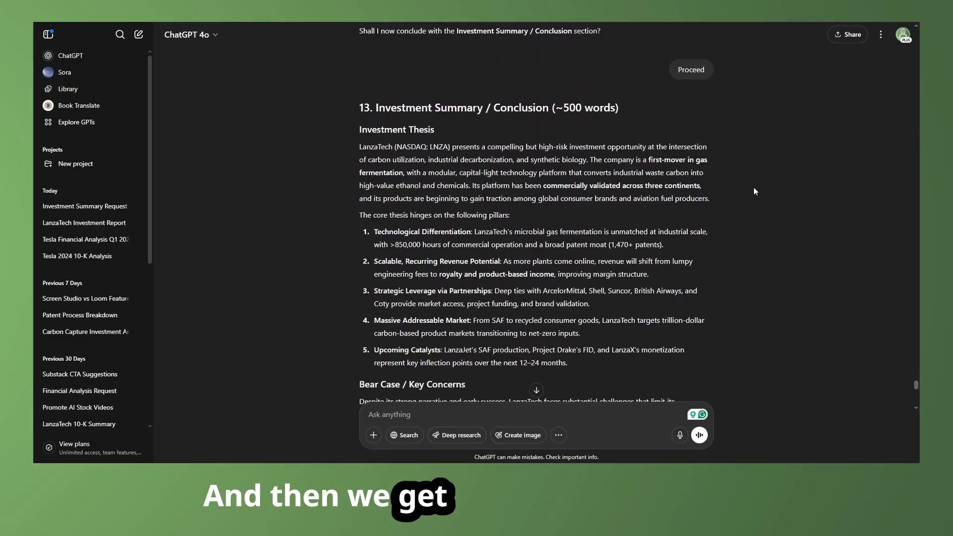
scroll(753, 191, "down", 6)
scroll(754, 191, "up", 6)
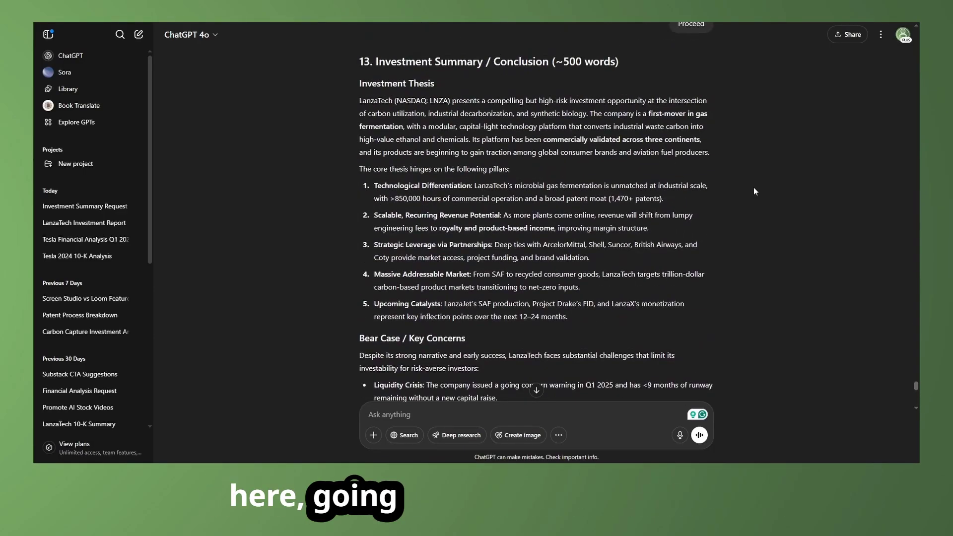
scroll(754, 191, "down", 4)
scroll(754, 191, "down", 3)
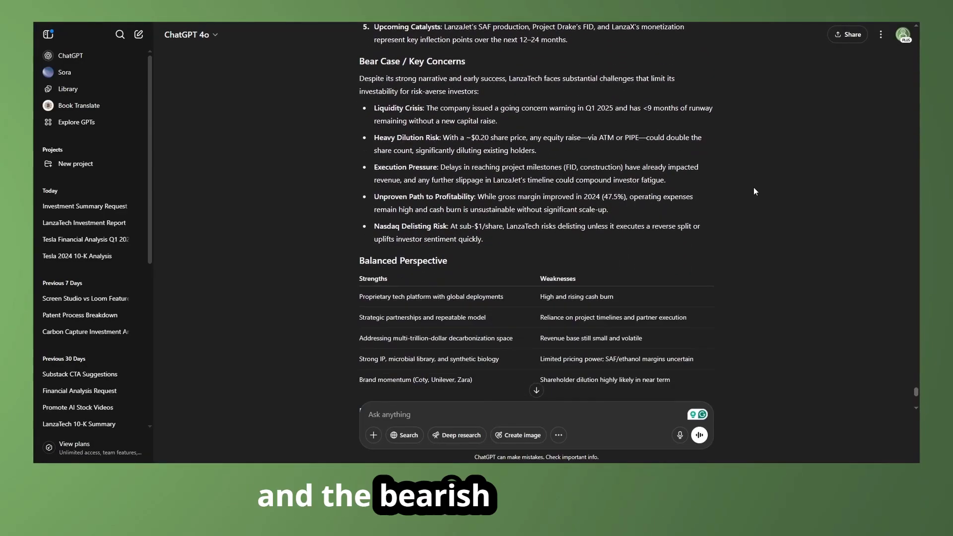
scroll(753, 191, "down", 3)
scroll(754, 191, "down", 4)
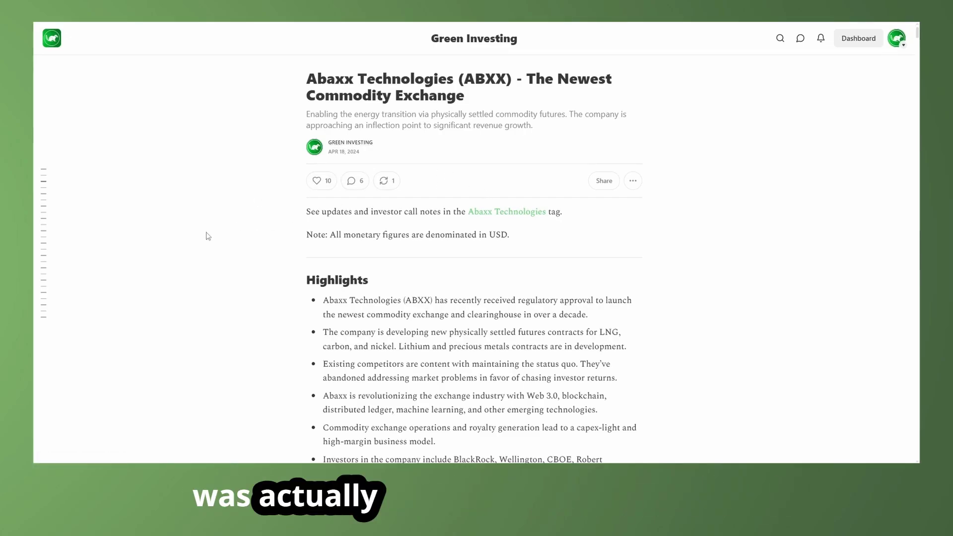
Step: Scroll the Abaxx Technologies (ABXX) Green Investing article through its Highlights
scroll(377, 245, "down", 3)
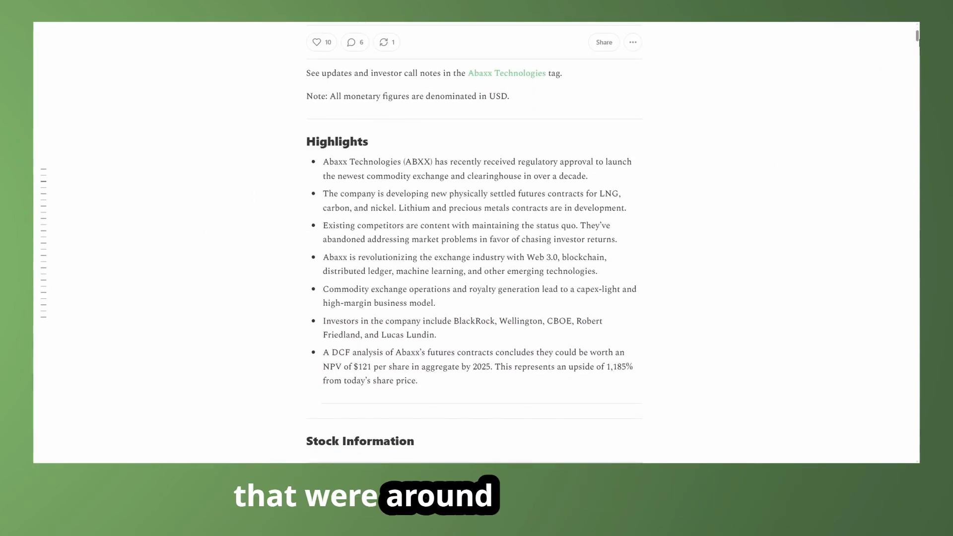
mouse_move(916, 36)
left_mouse_down()
mouse_move(912, 428)
mouse_move(916, 33)
left_mouse_up()
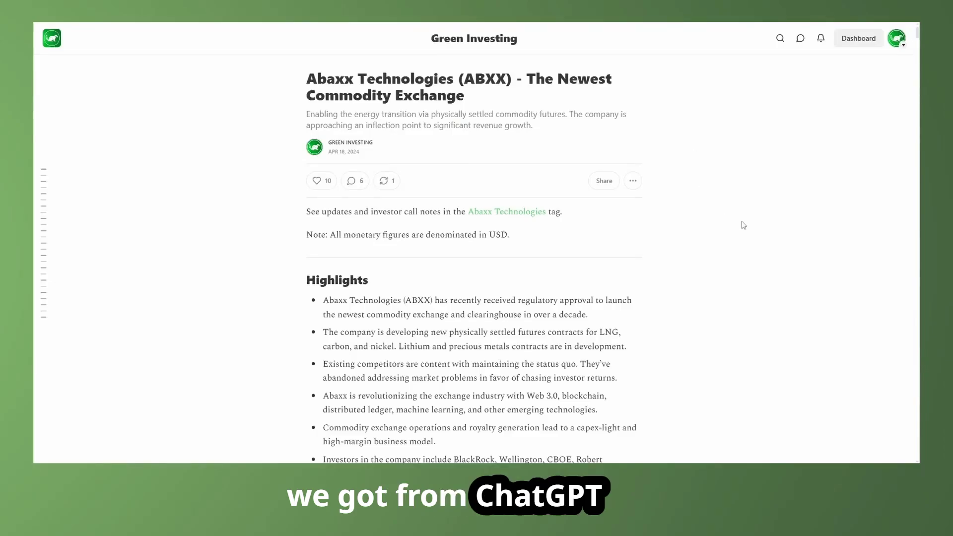